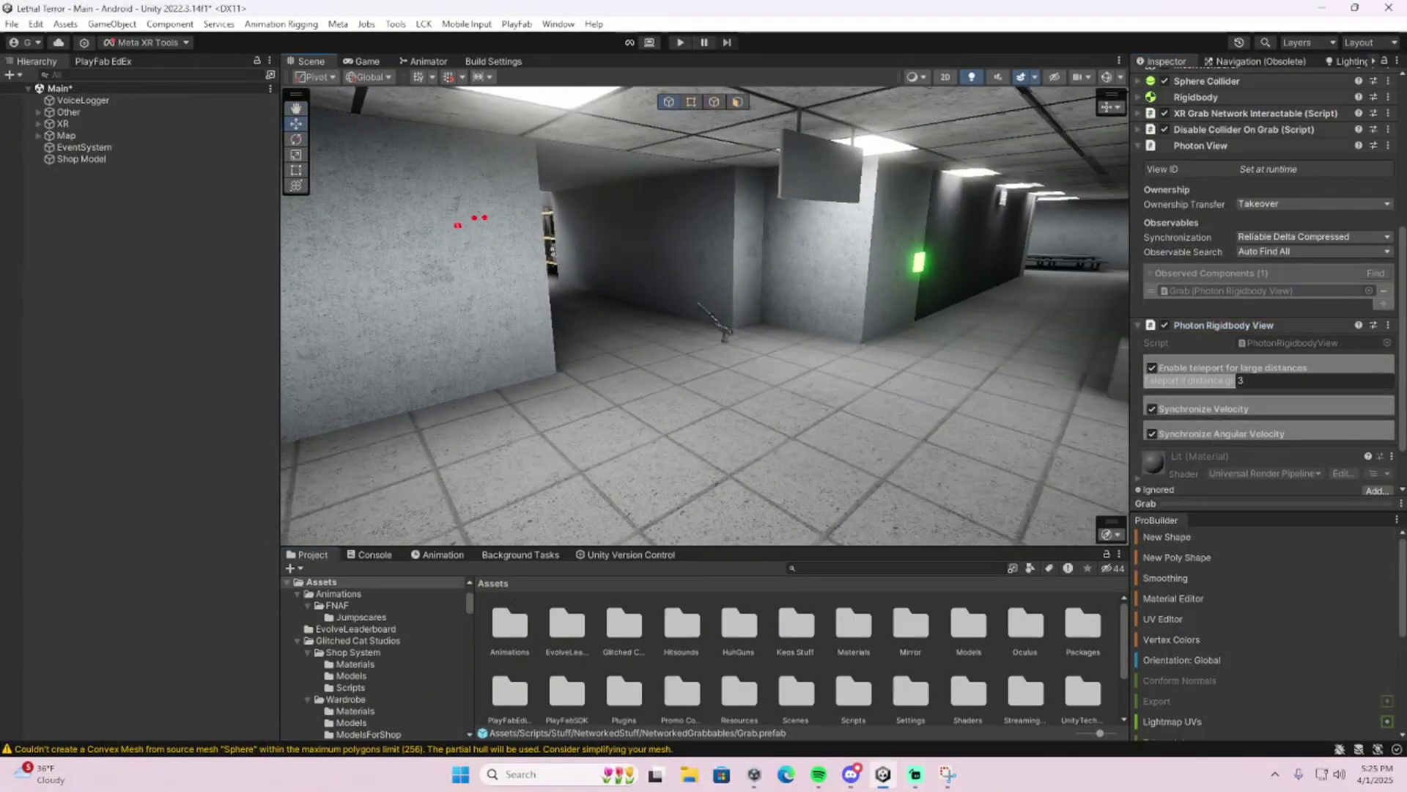
left_click(1085, 362)
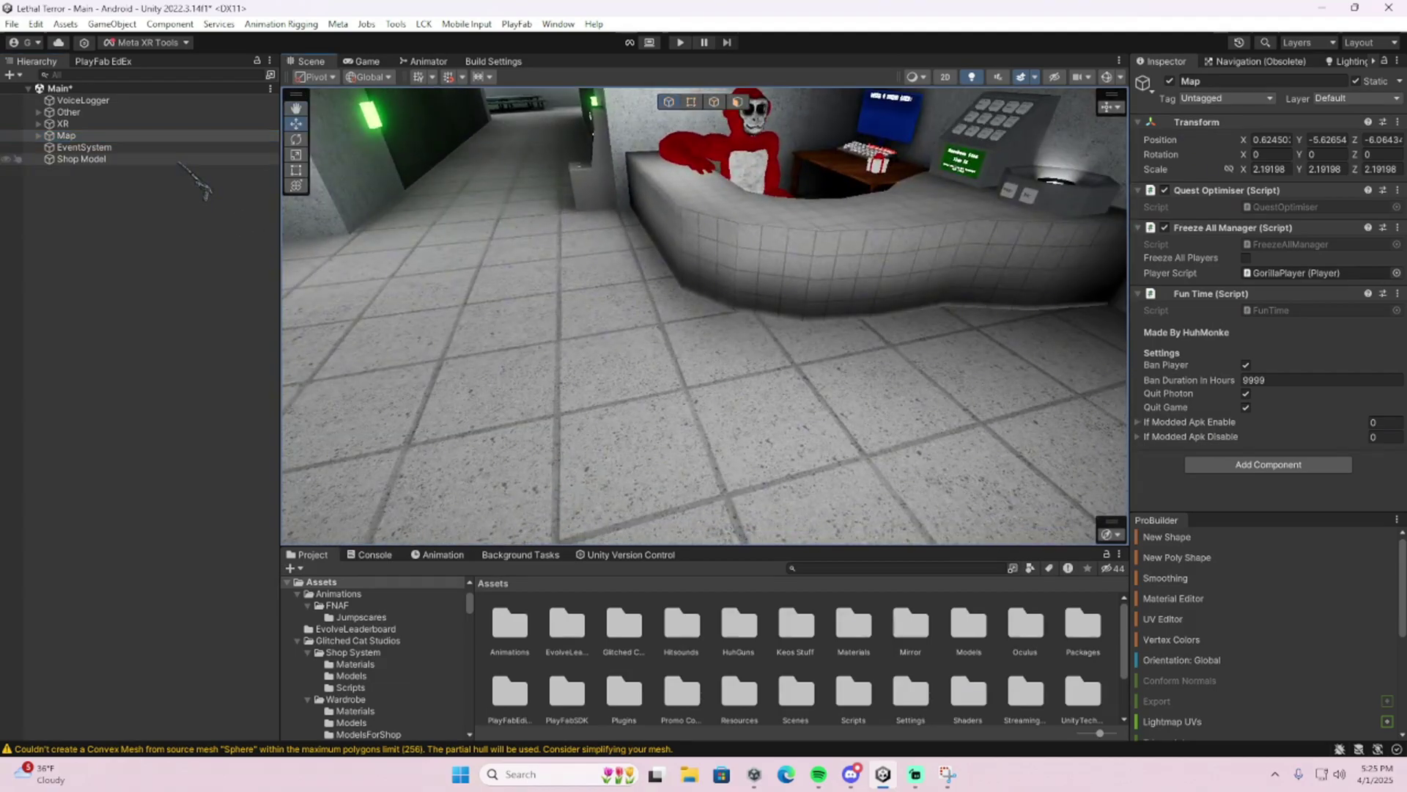
double_click(80, 159)
left_click(106, 100)
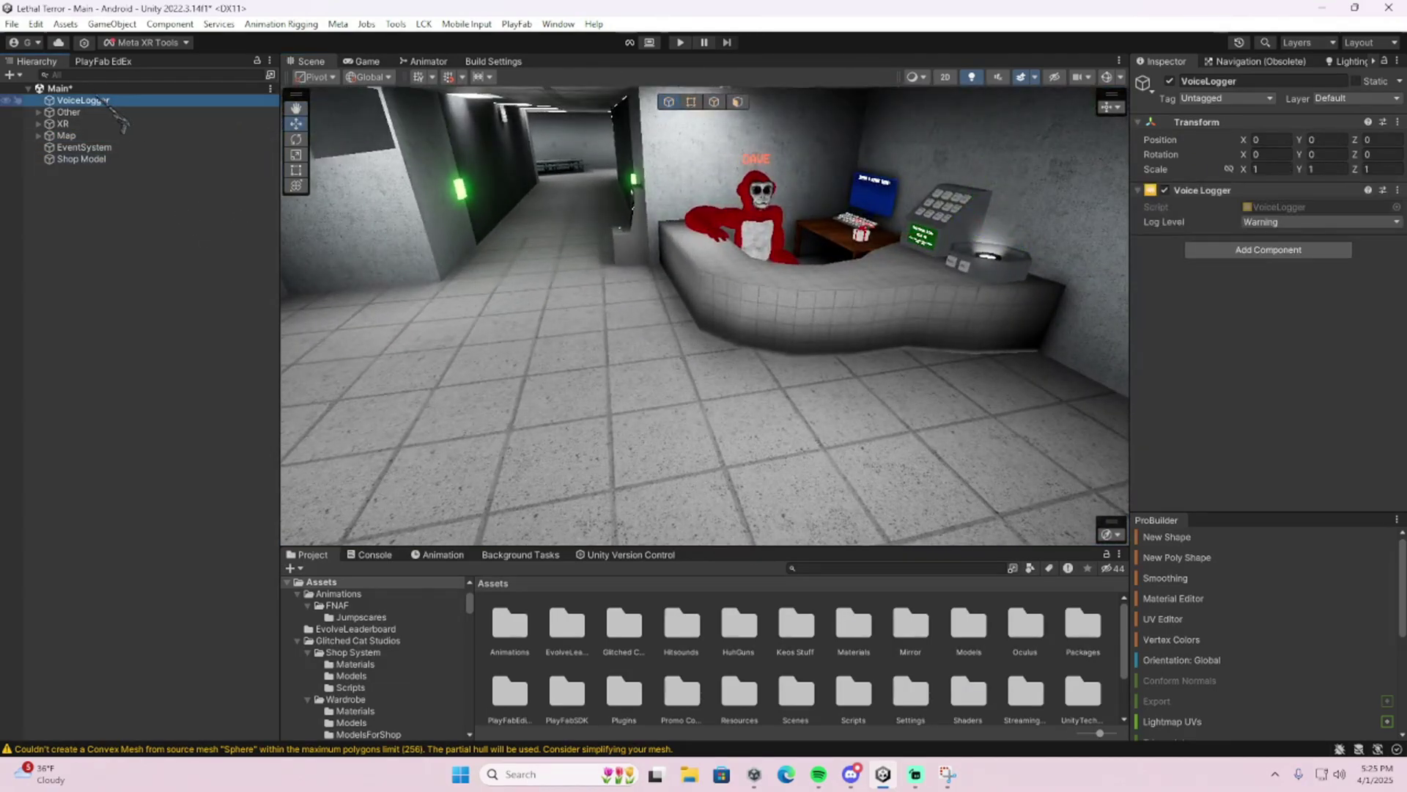
left_click(108, 245)
right_click_drag(799, 323, 736, 366)
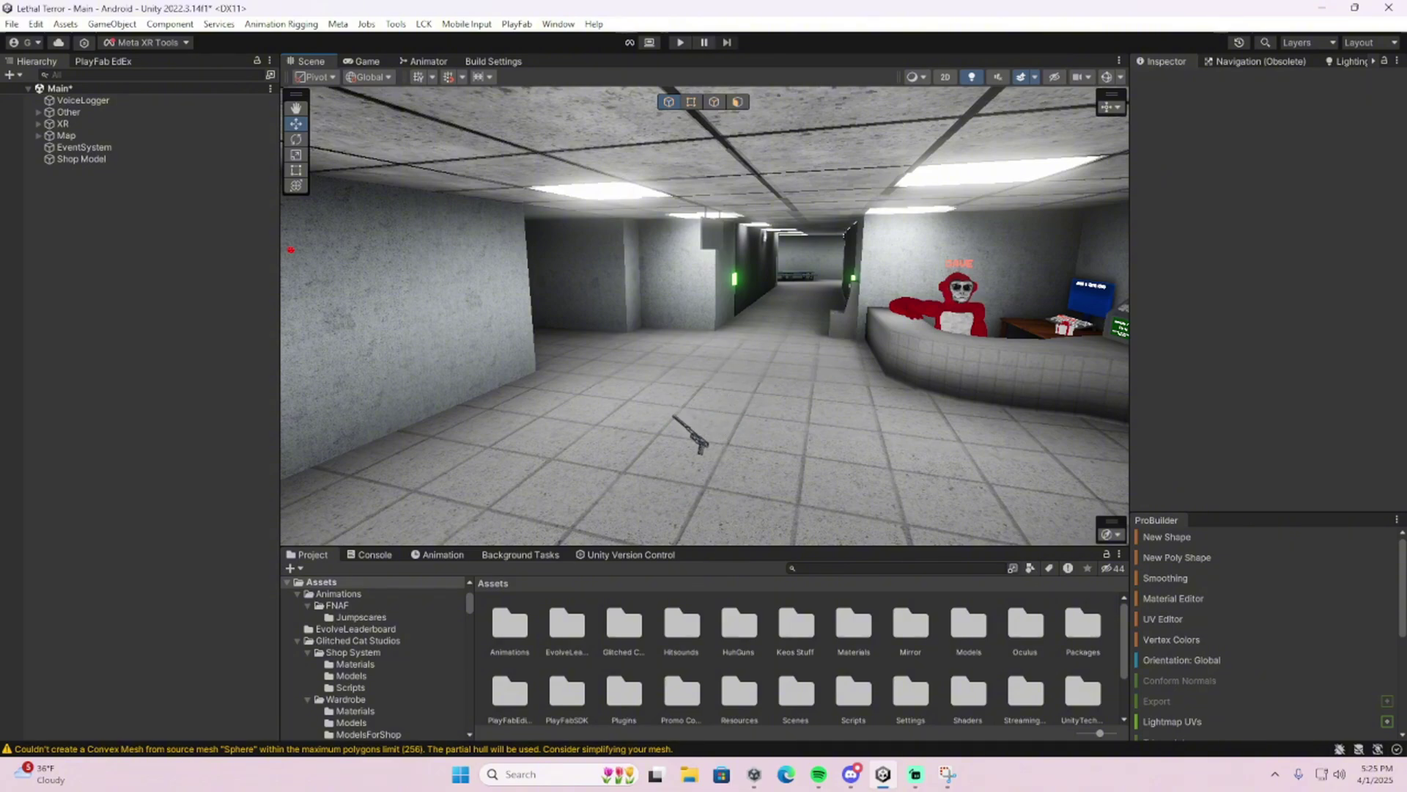
right_click_drag(812, 440, 810, 429)
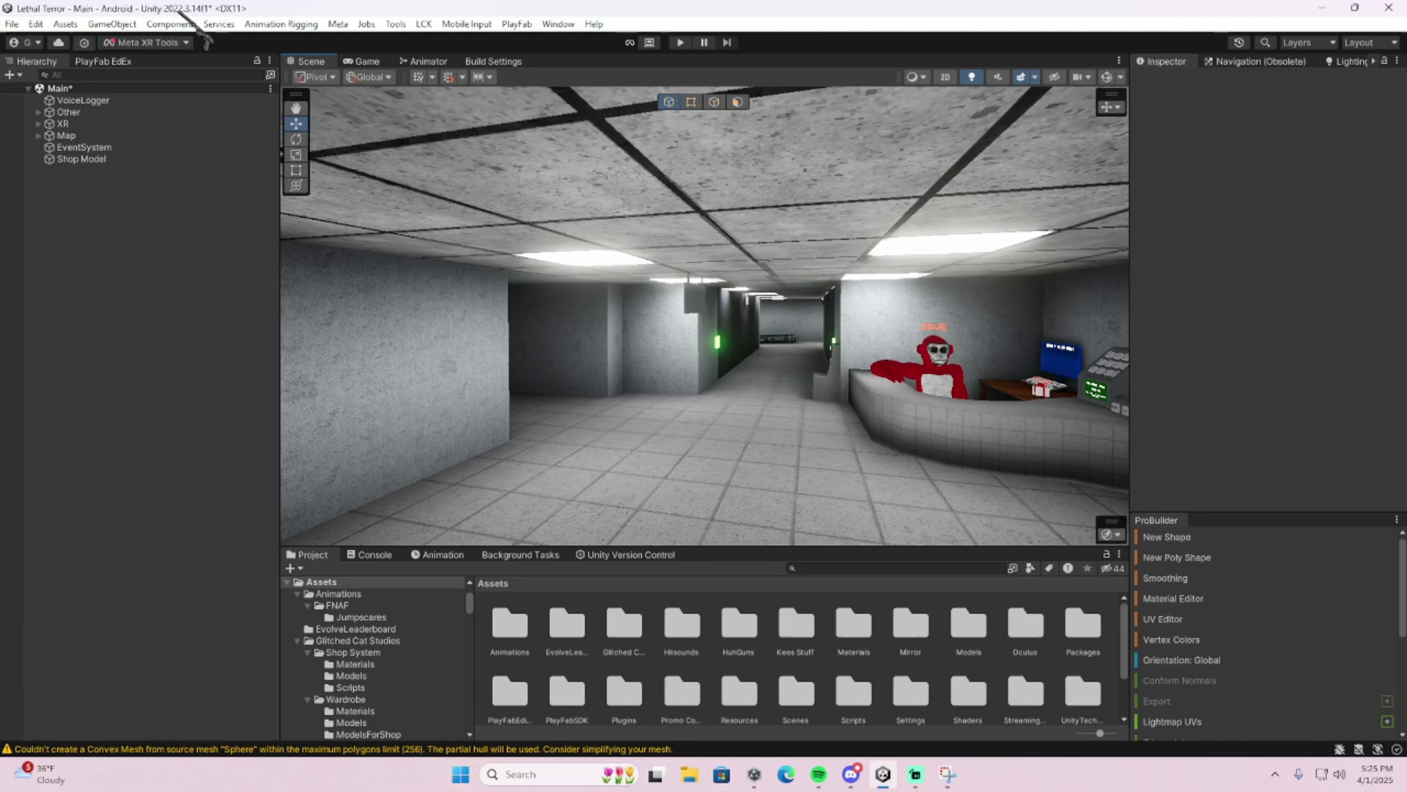
right_click_drag(636, 299, 696, 340)
key("w")
key("s")
left_click(35, 24)
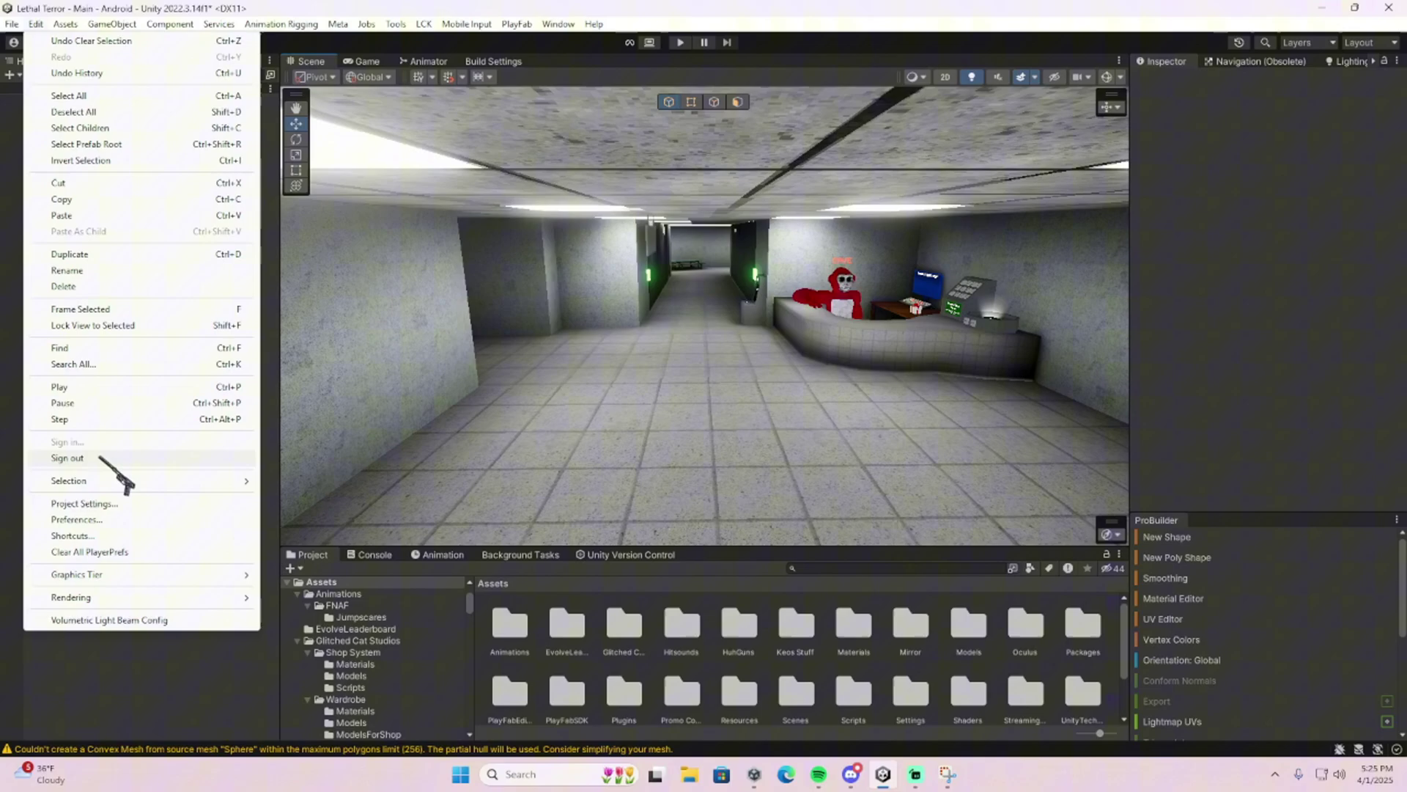
left_click(113, 502)
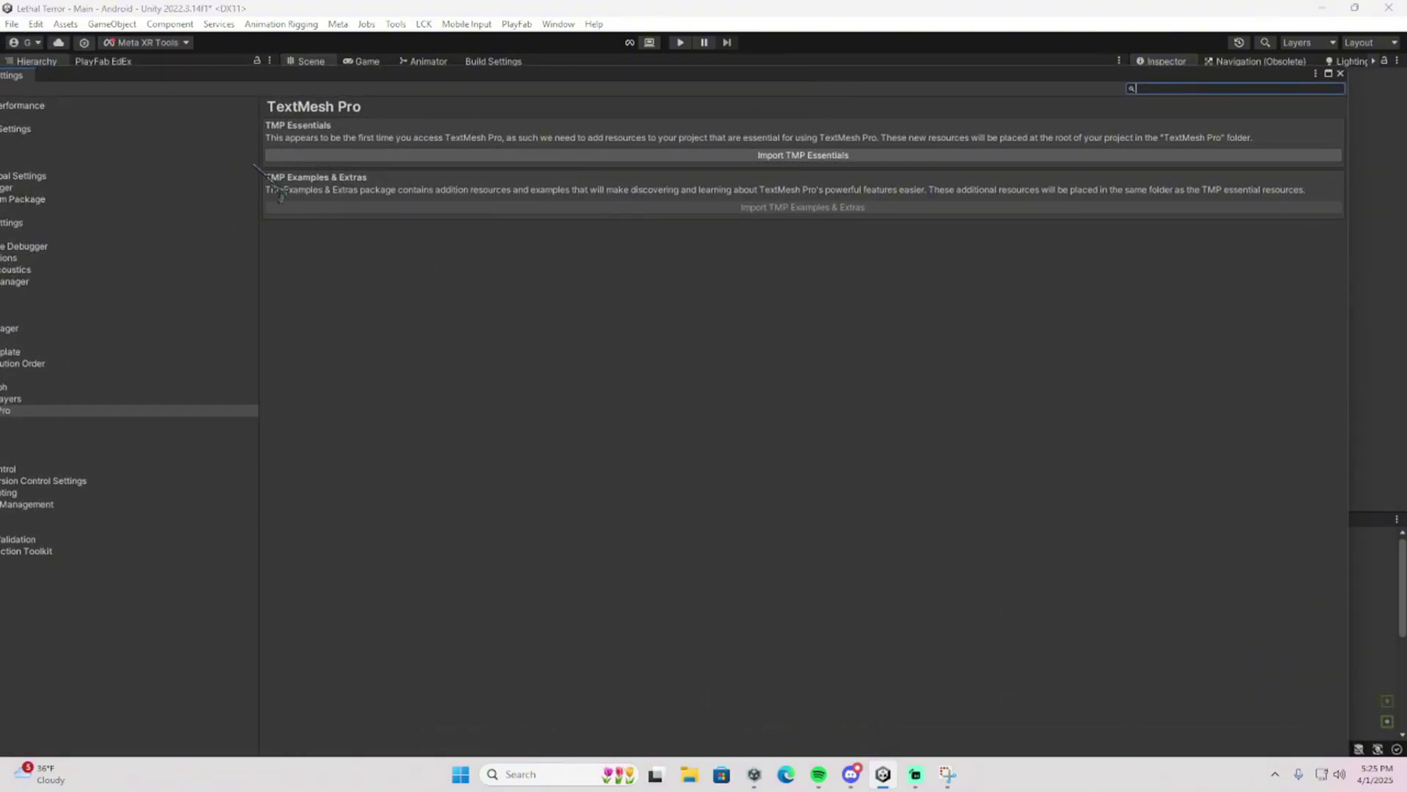
left_click_drag(644, 94, 521, 138)
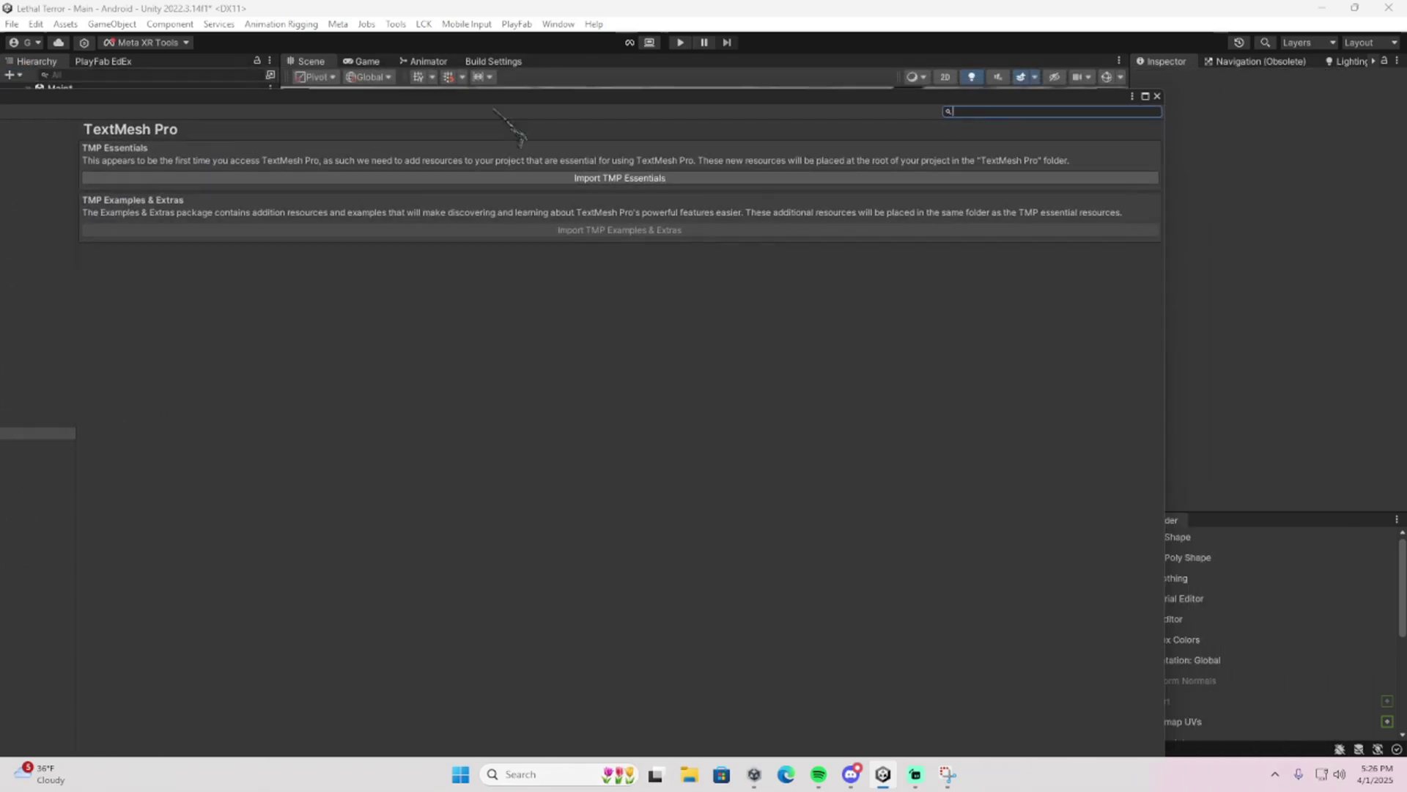
left_click(1158, 96)
right_click_drag(854, 251, 835, 306)
key("w")
right_click_drag(638, 309, 608, 300)
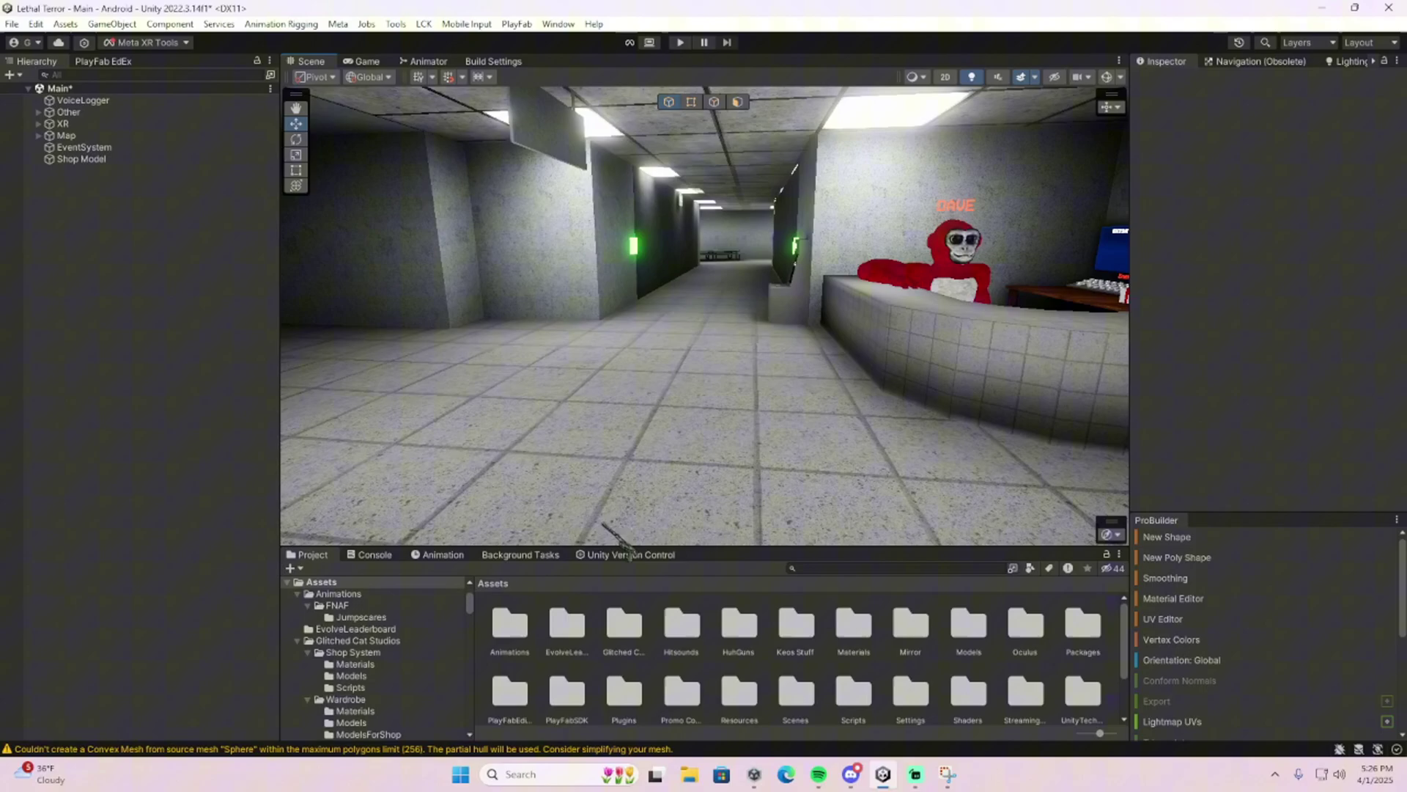
scroll(835, 725, "down", 2)
scroll(879, 727, "up", 2)
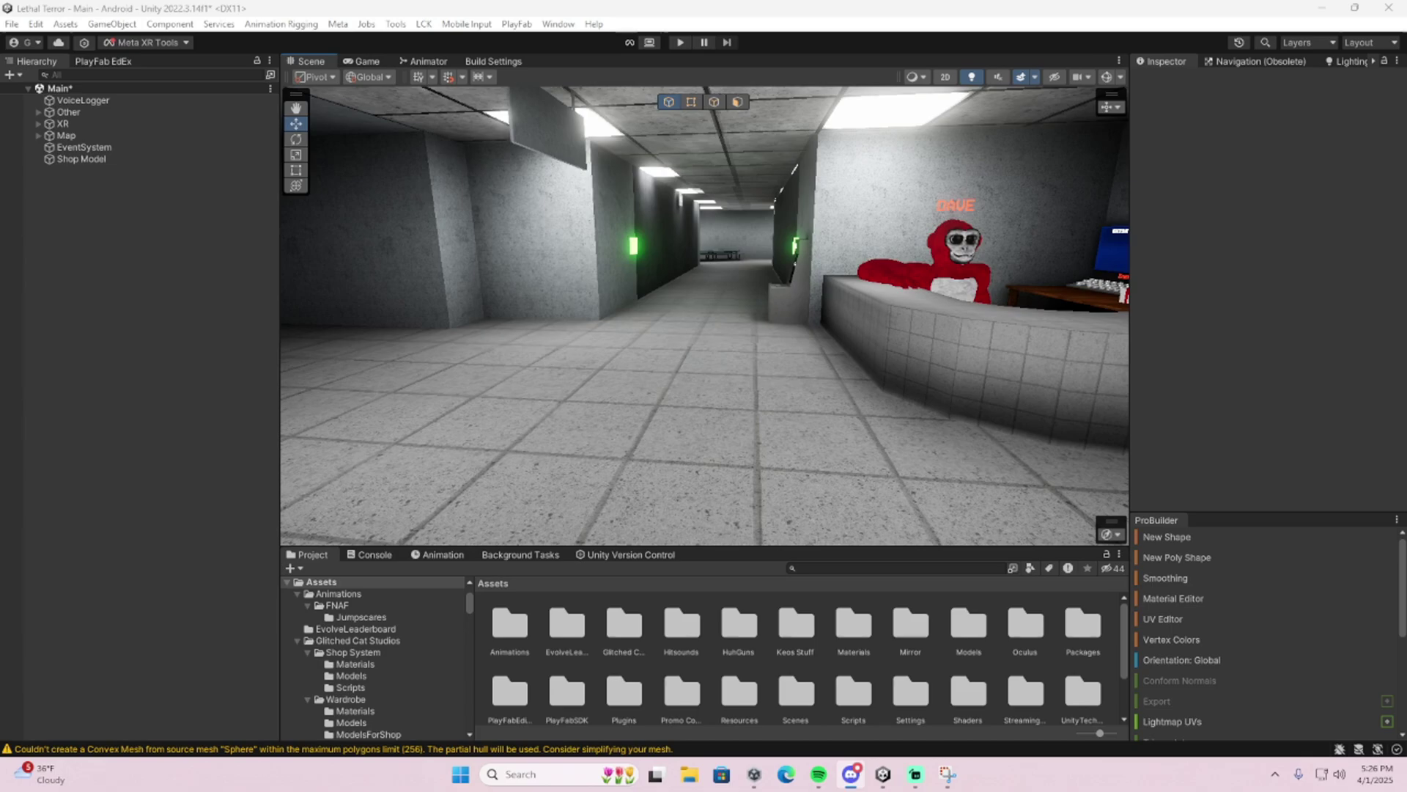
left_click_drag(2, 121, 0, 154)
right_click_drag(534, 277, 777, 352)
scroll(739, 705, "down", 2)
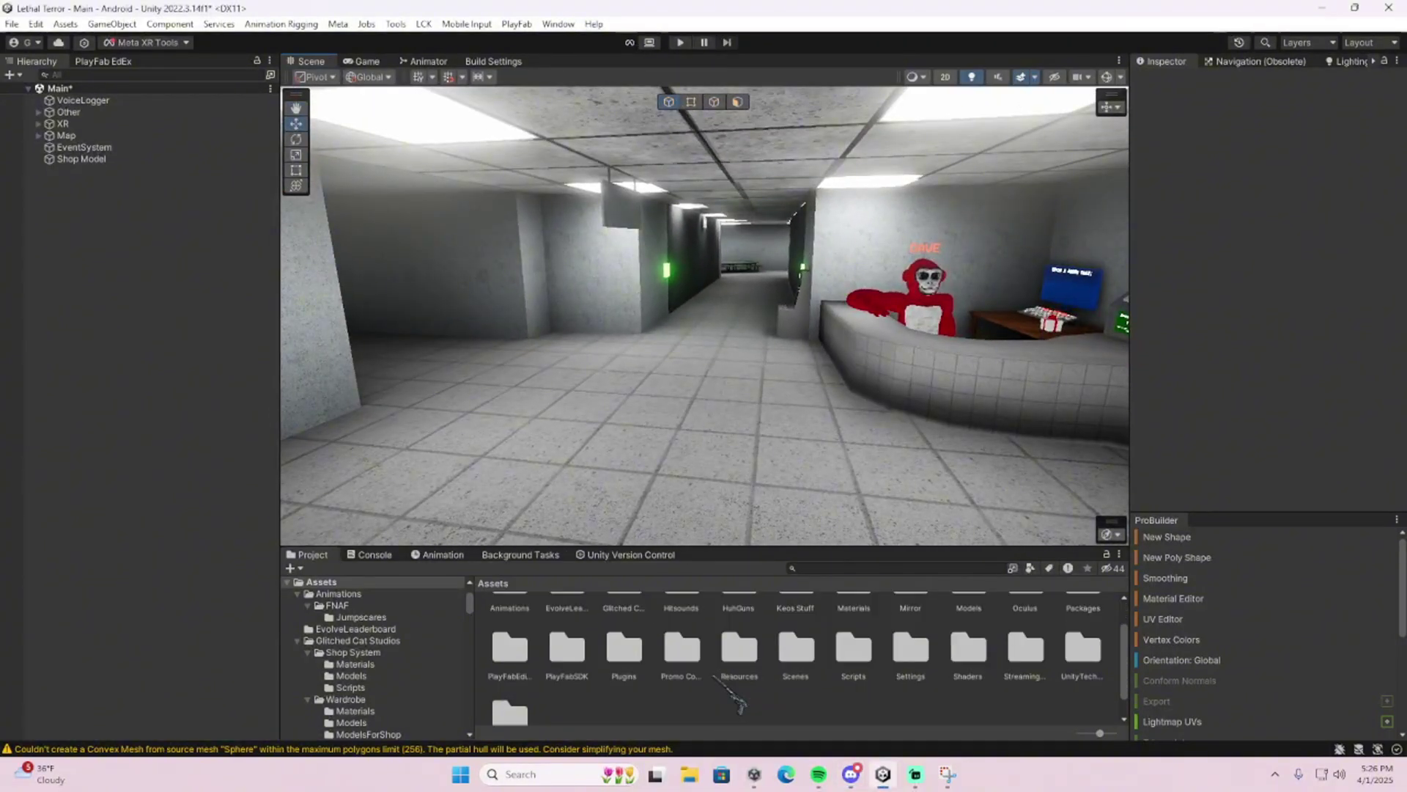
scroll(755, 713, "up", 2)
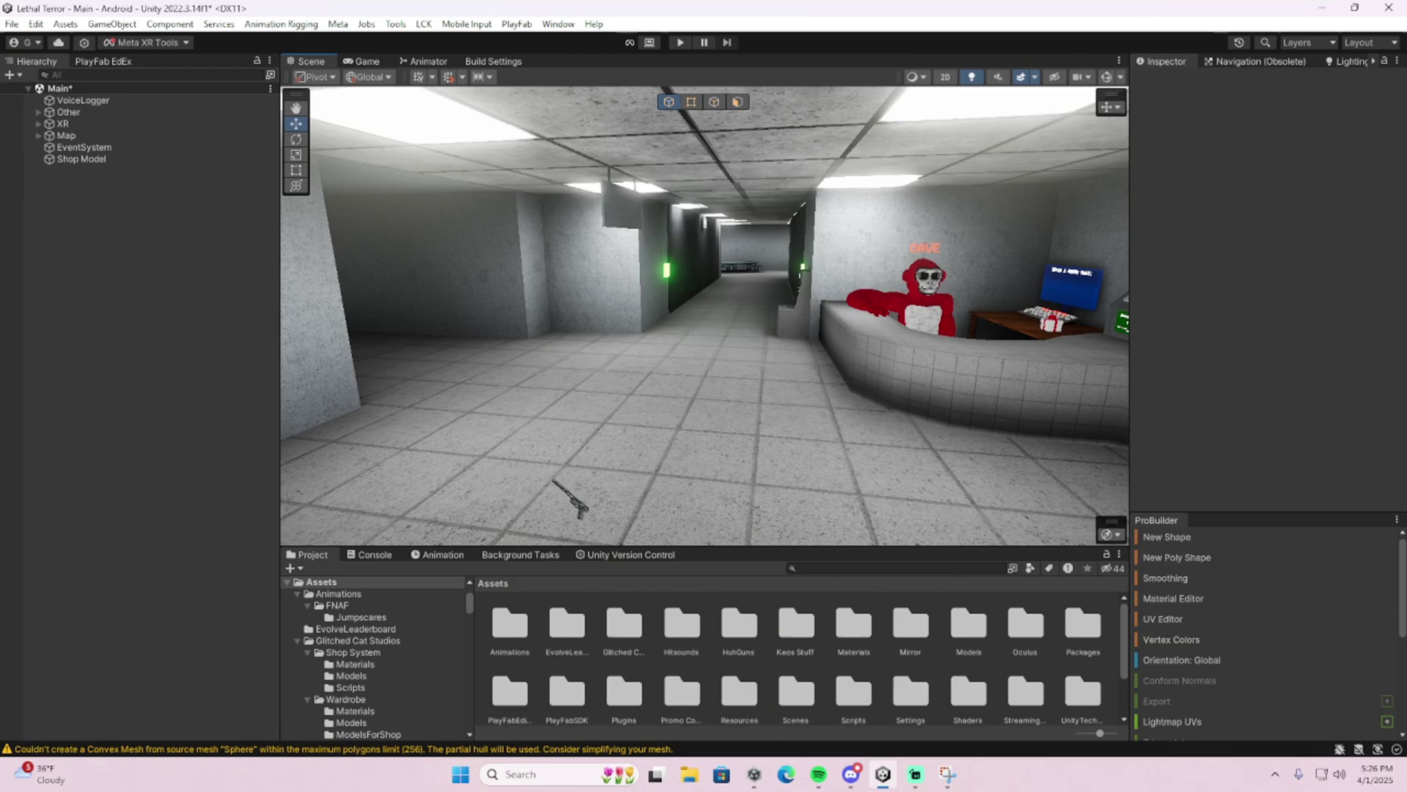
right_click_drag(586, 371, 629, 352)
key("w")
right_click_drag(628, 352, 1202, 392)
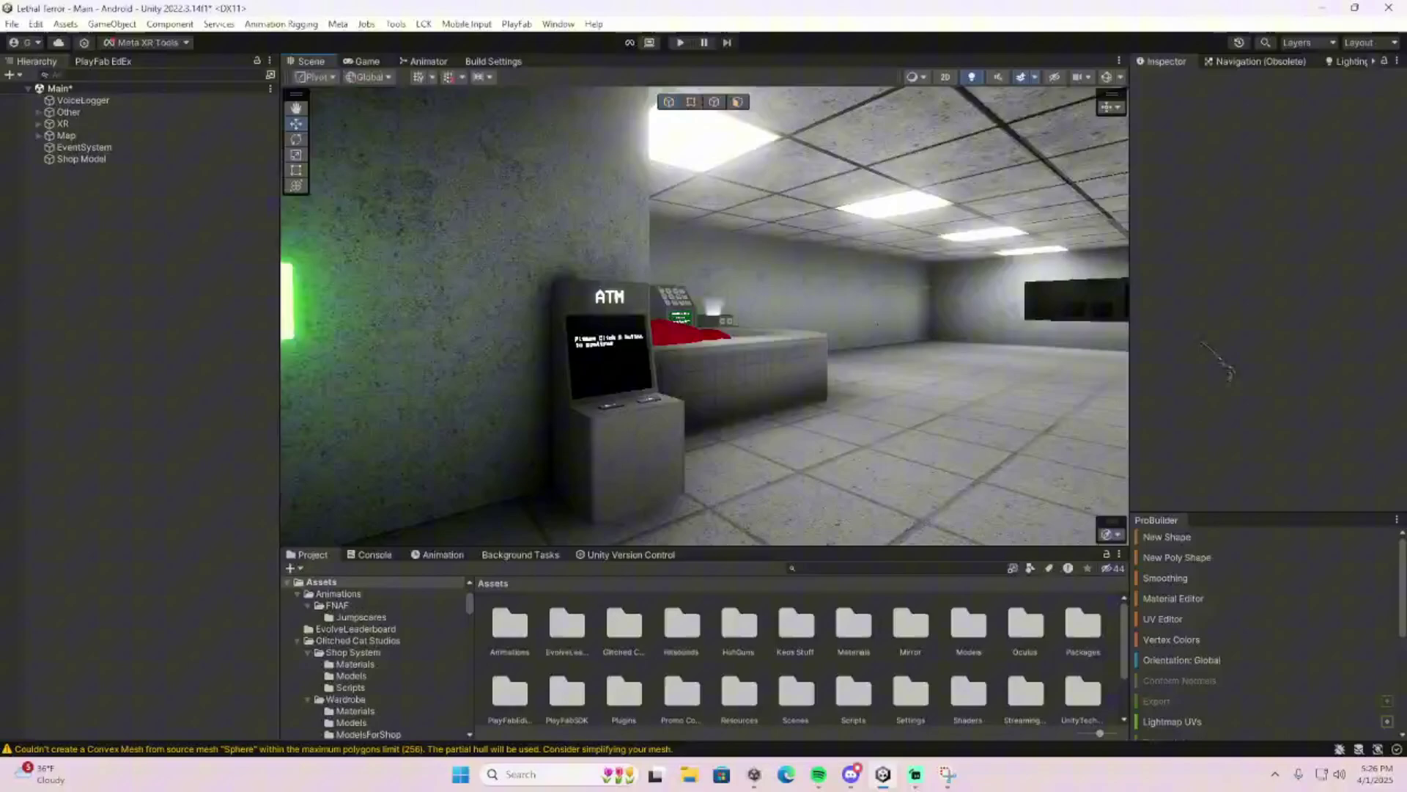
key("w")
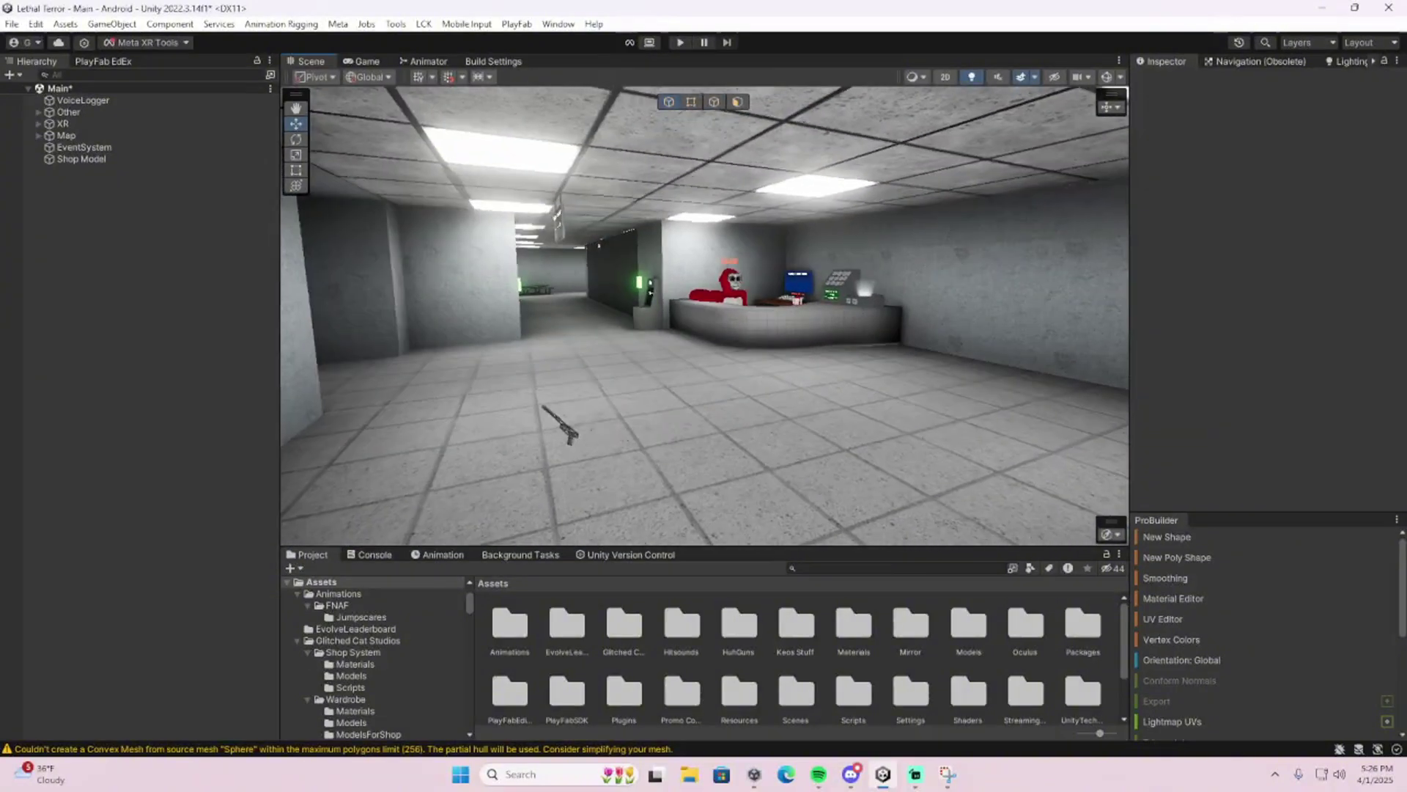
right_click_drag(842, 381, 600, 374)
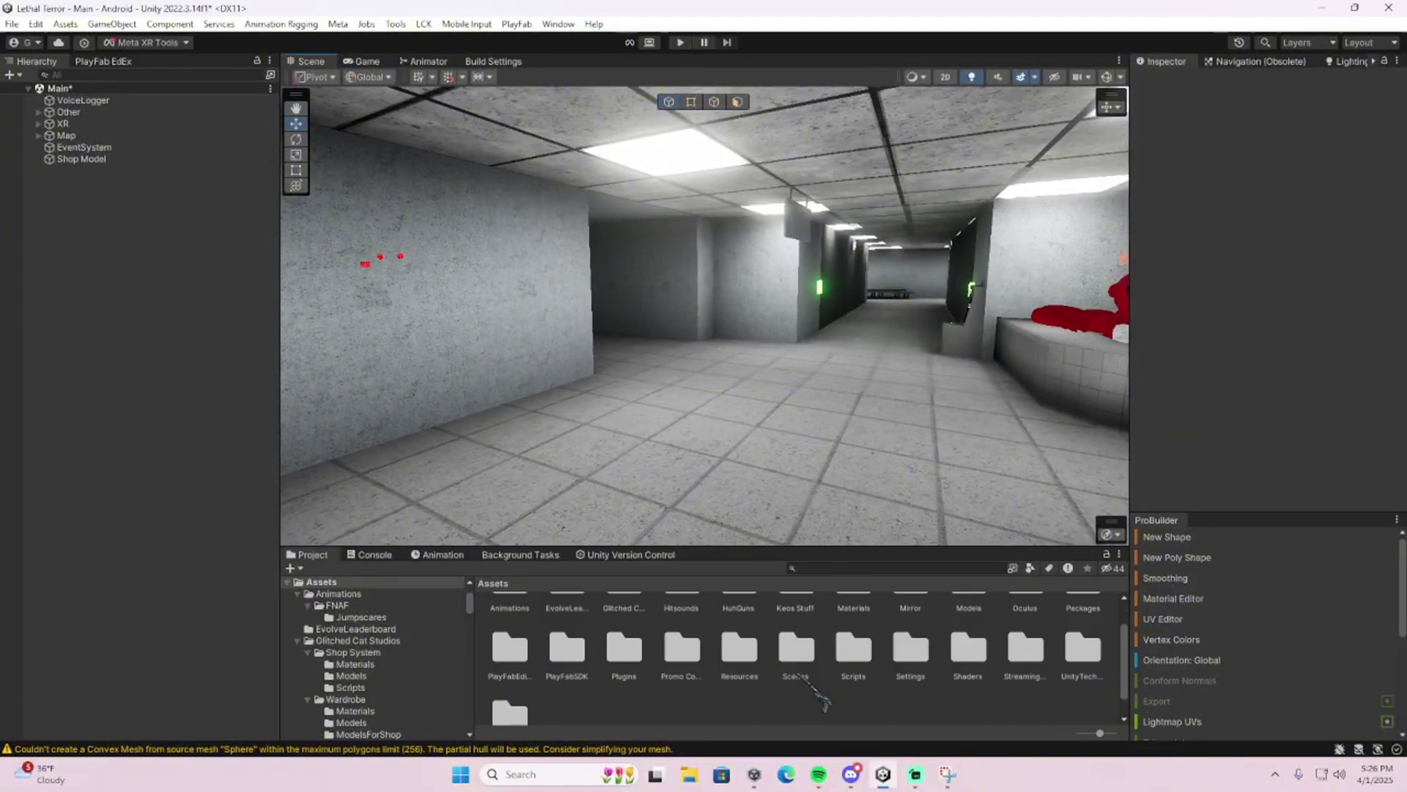
scroll(827, 696, "down", 2)
right_click_drag(814, 429, 878, 407)
key("w")
right_click_drag(562, 360, 717, 645)
scroll(795, 693, "up", 3)
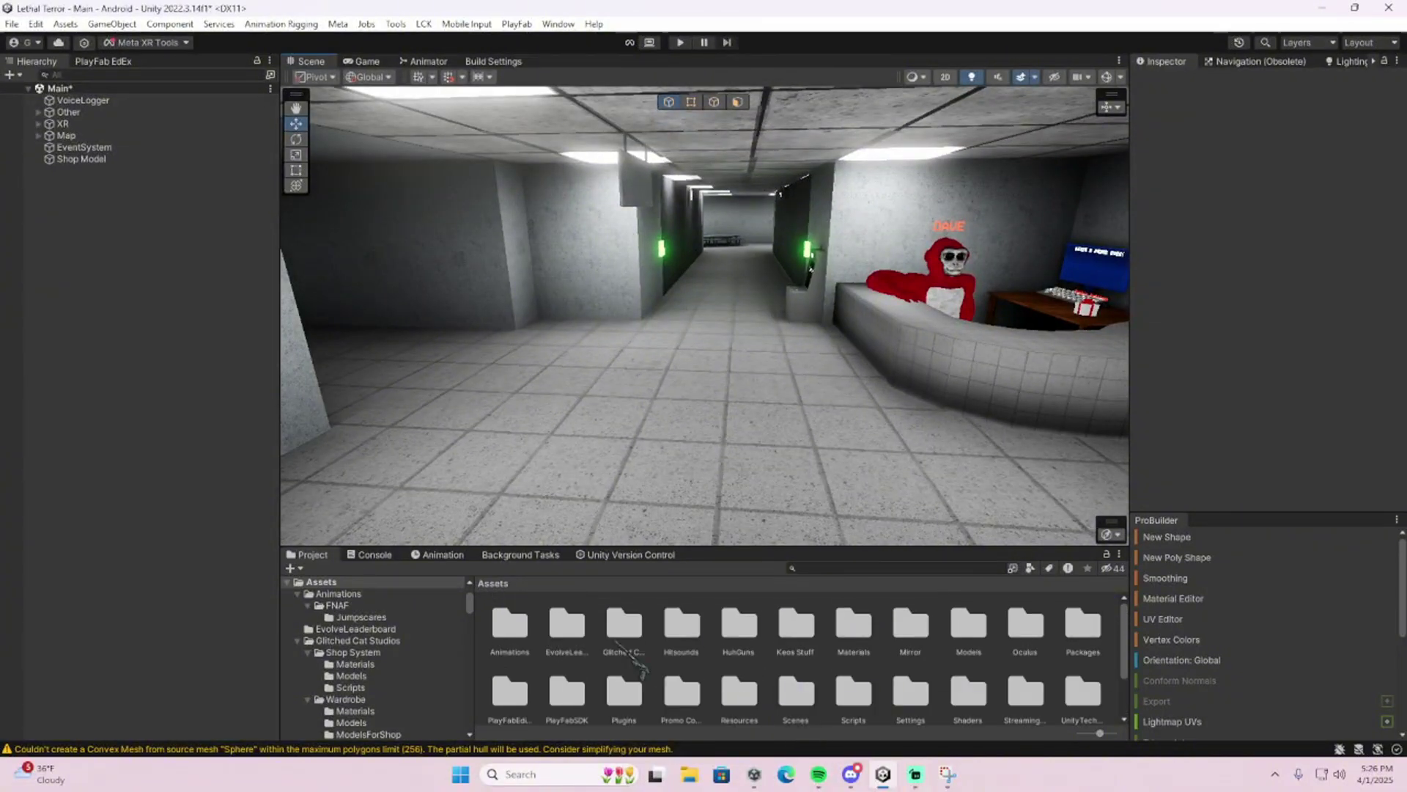
- Create an empty object at the scene's root and rename it XR
left_click(9, 74)
left_click(51, 101)
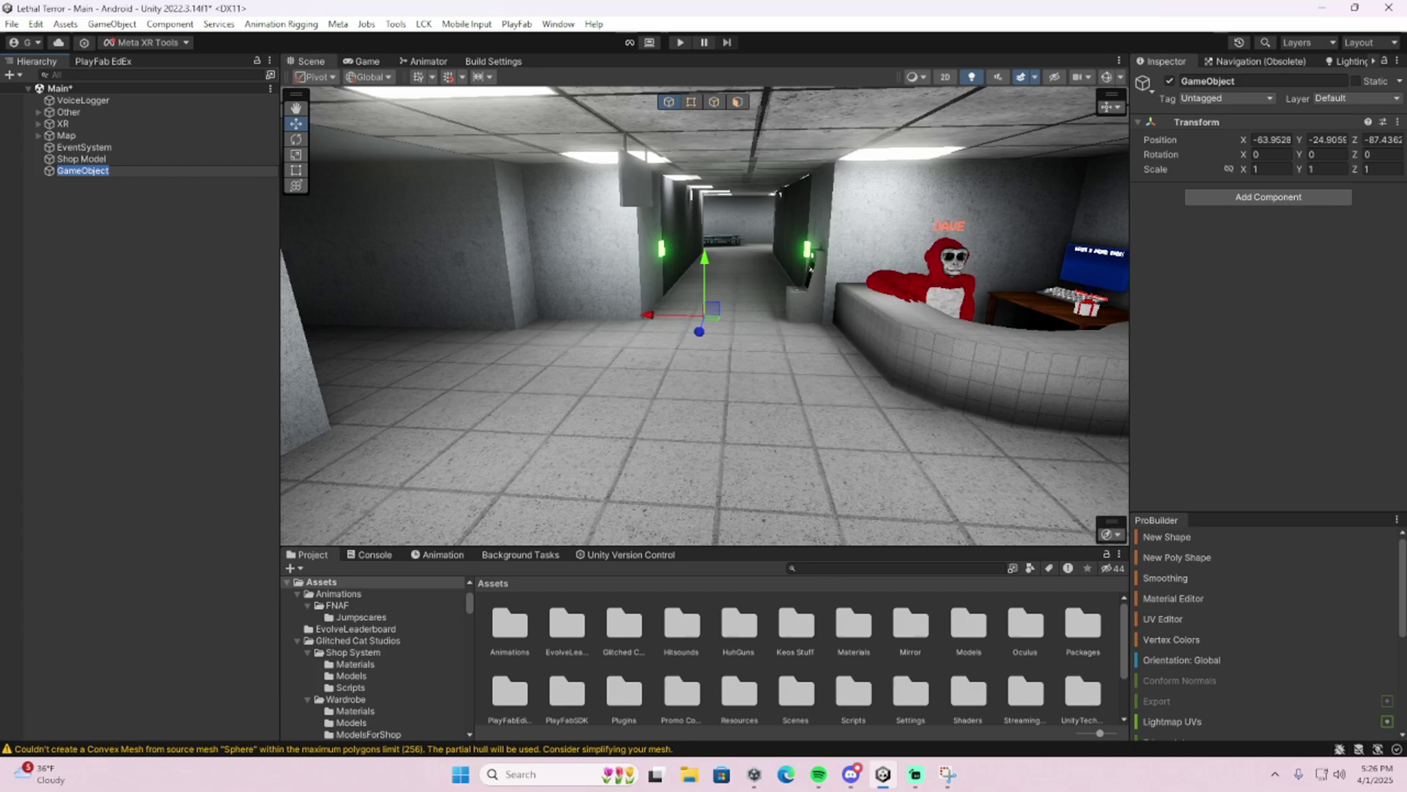
key("alt+Tab")
right_click(123, 194)
left_click(143, 195)
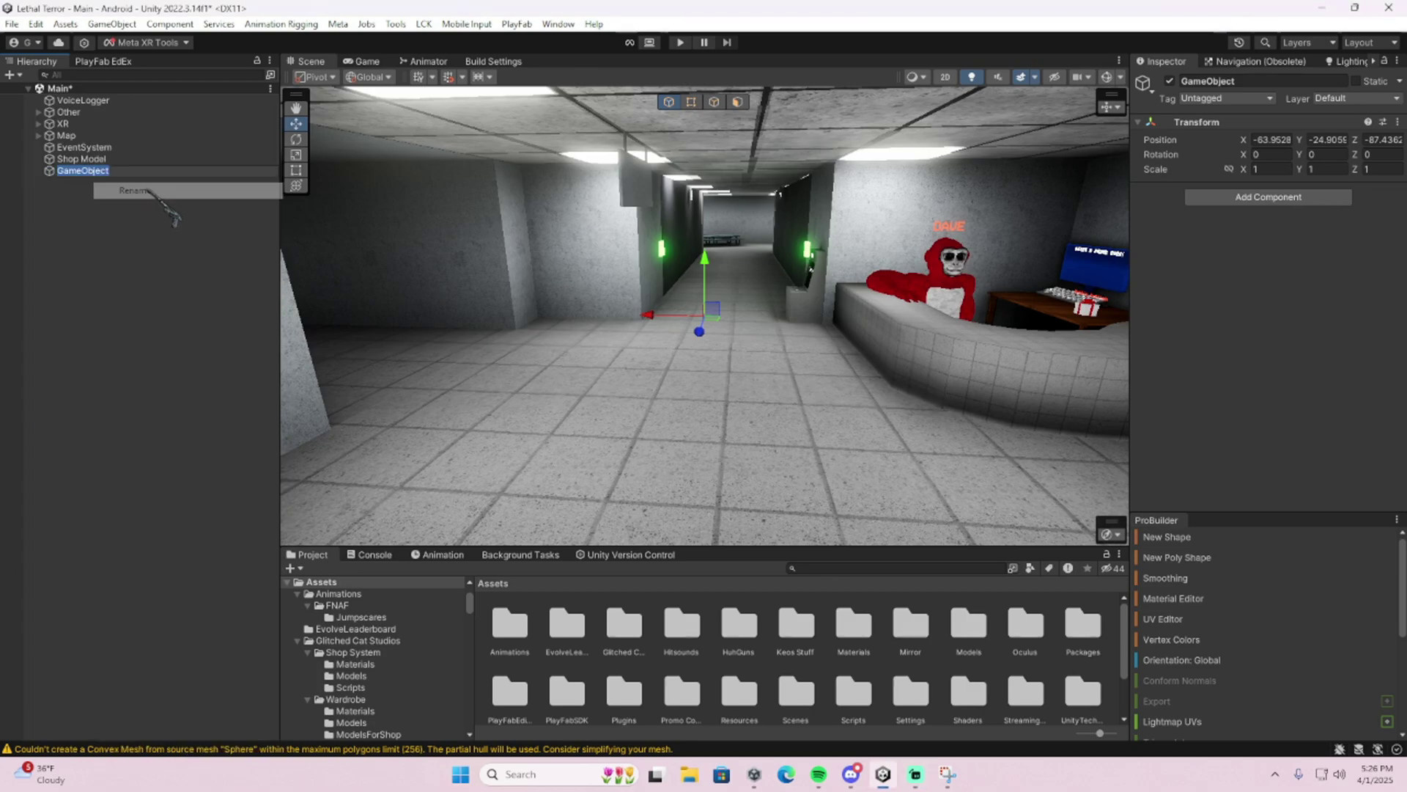
type("XR")
key("Return")
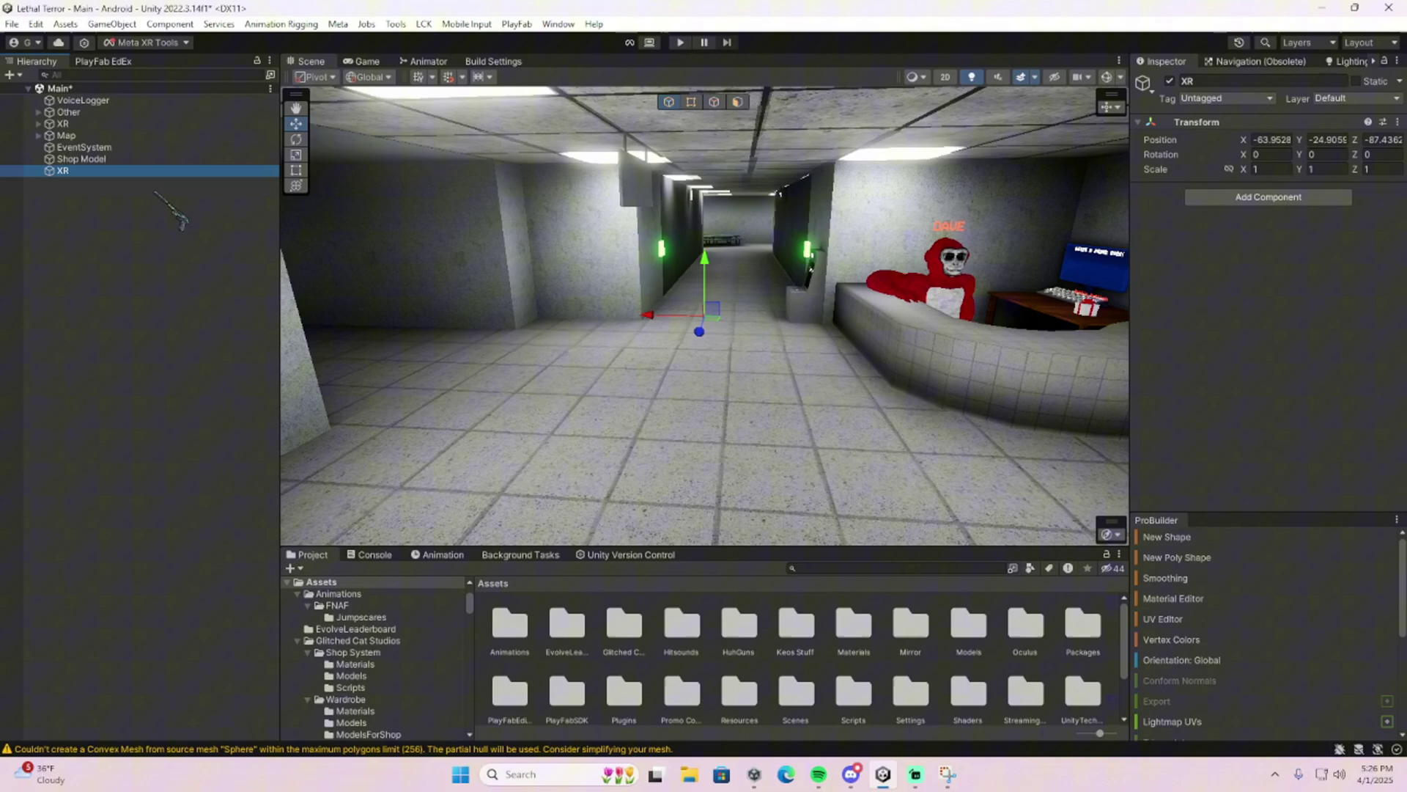
- Add an XR Interaction Manager component to the new root-level XR object and delete that object
left_click(1268, 196)
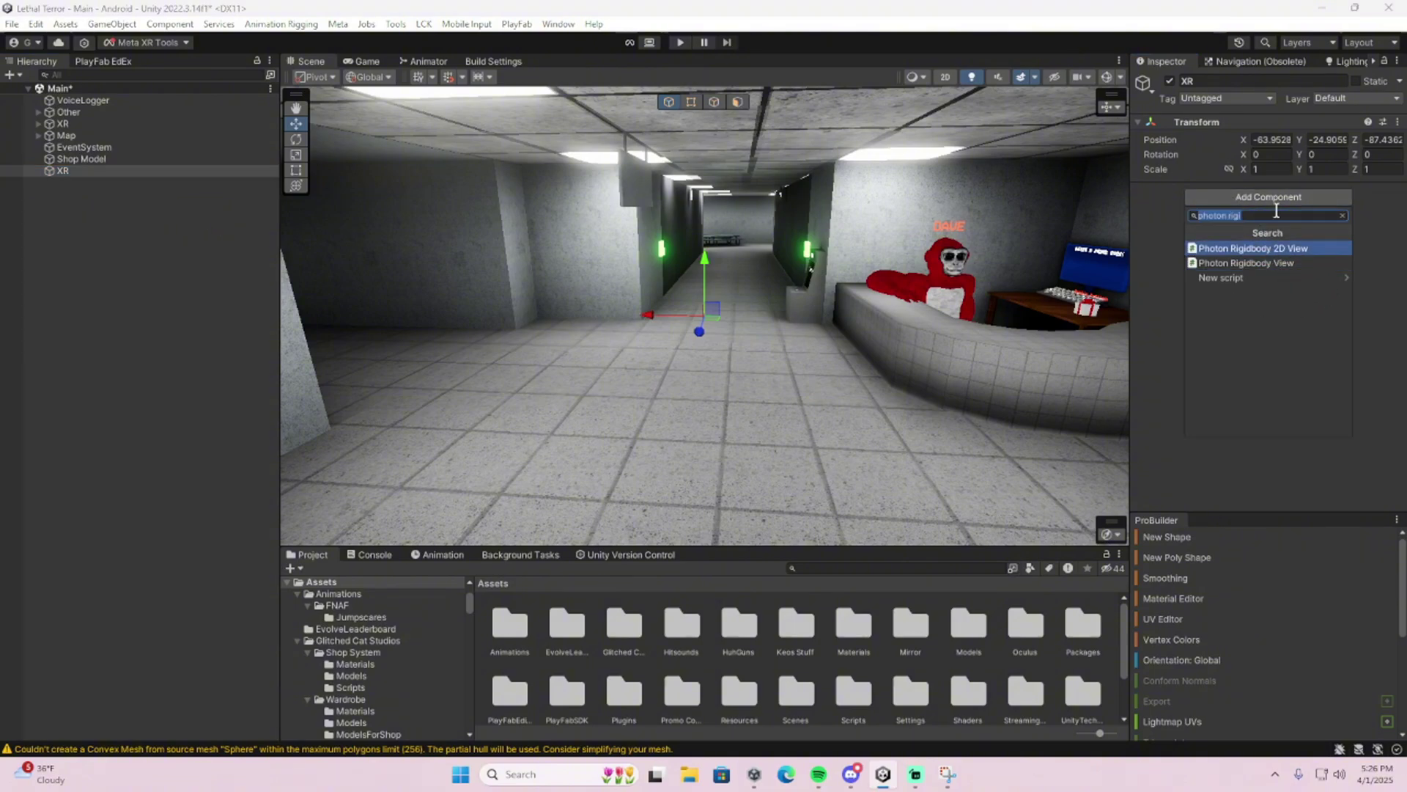
type("Xr interaction")
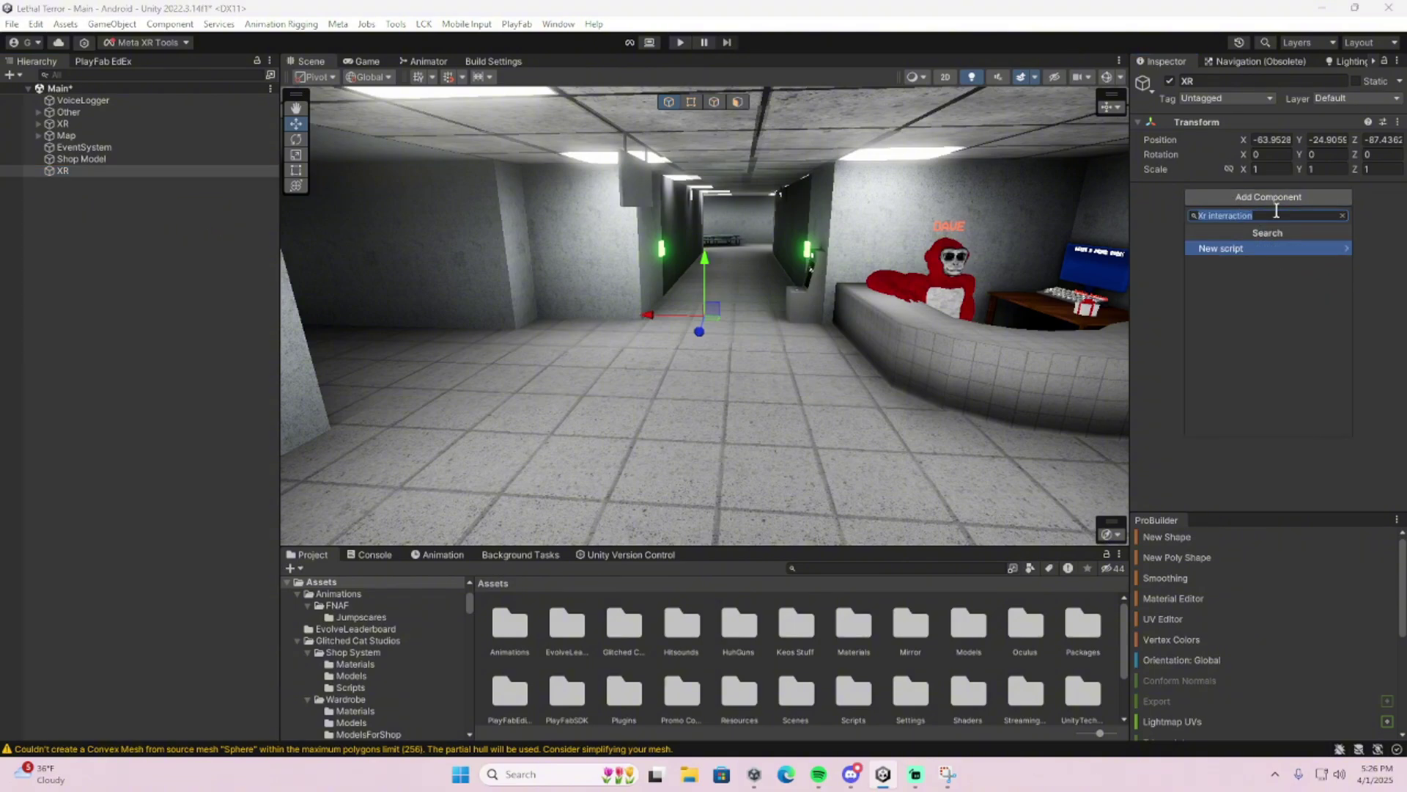
key("BackSpace")
type("Xr interra")
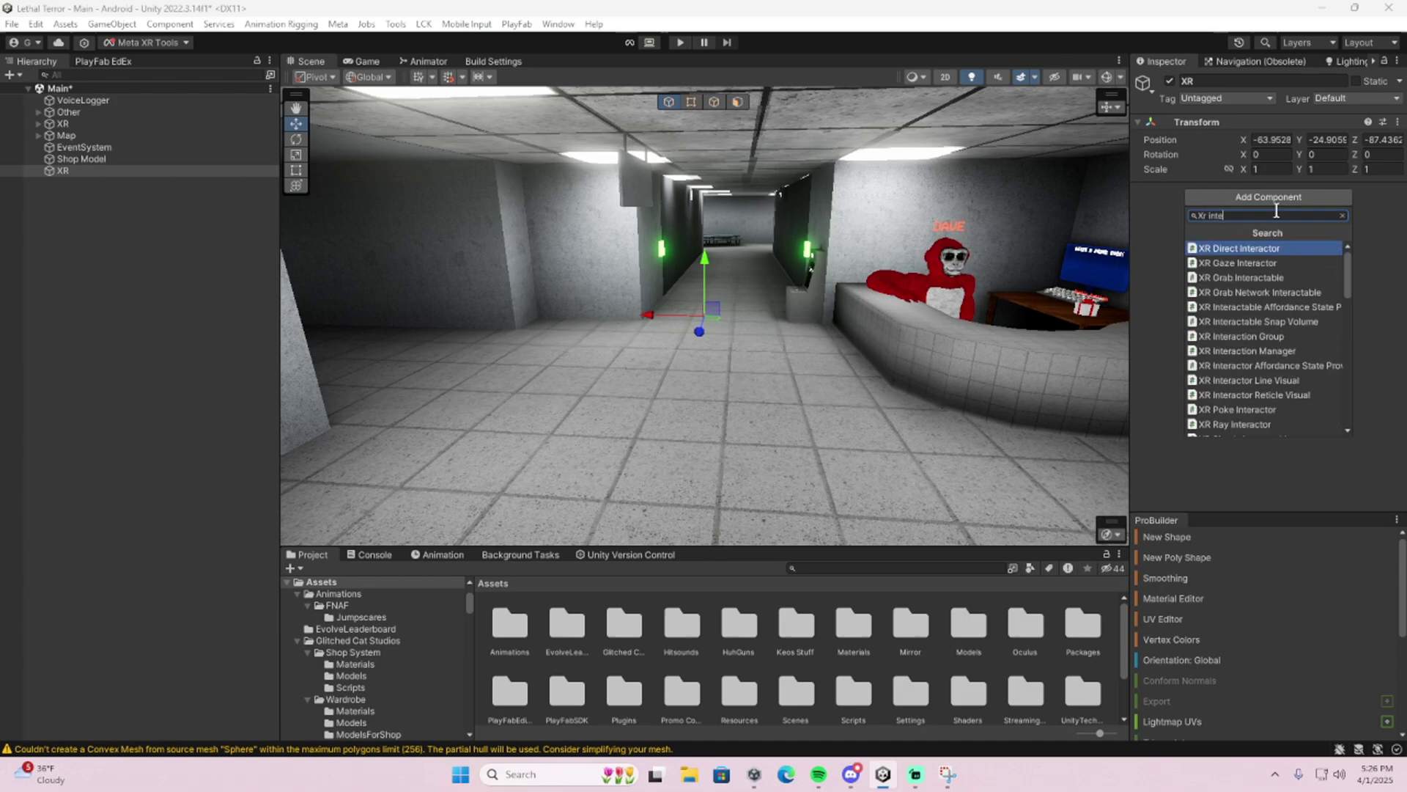
key("BackSpace")
key("BackSpace")
type("ac")
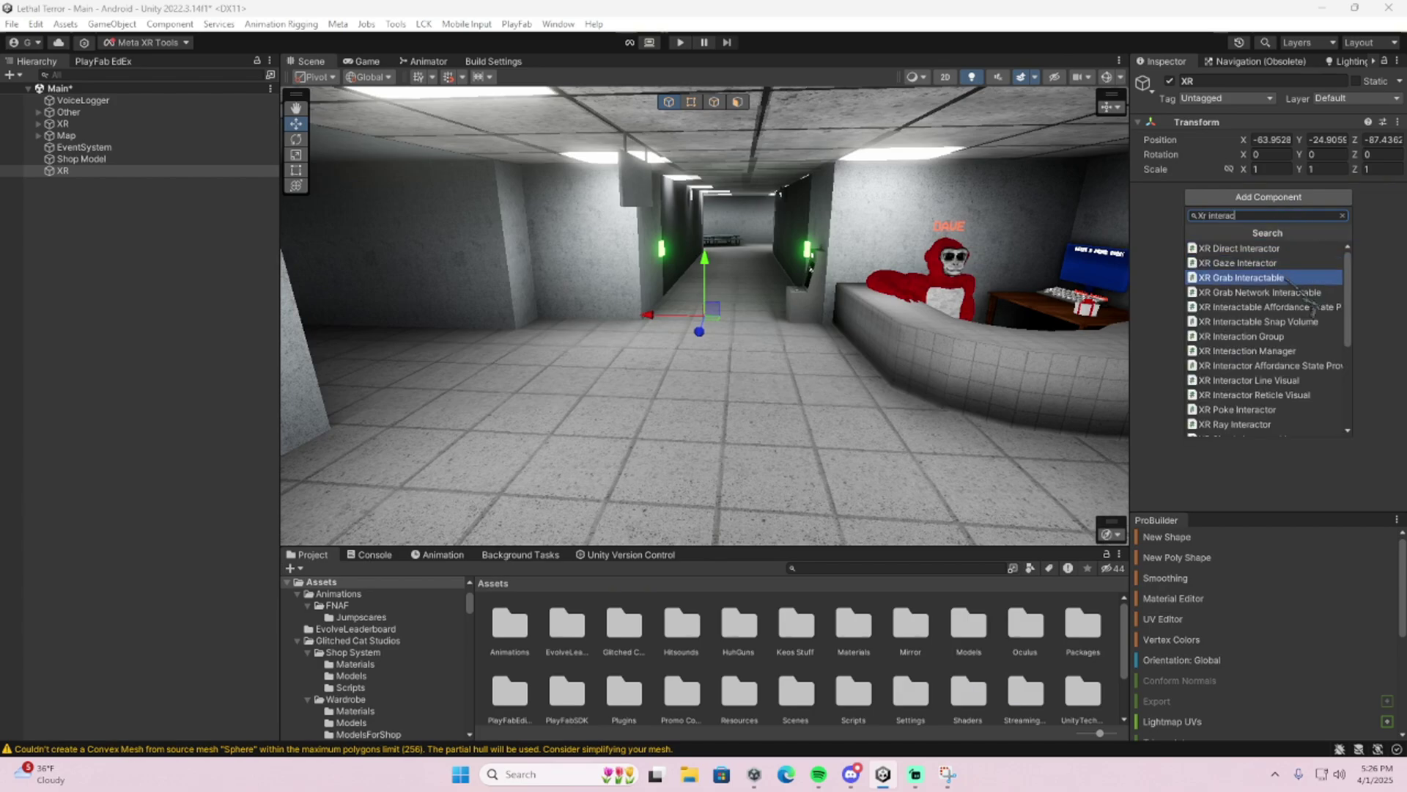
left_click(1261, 351)
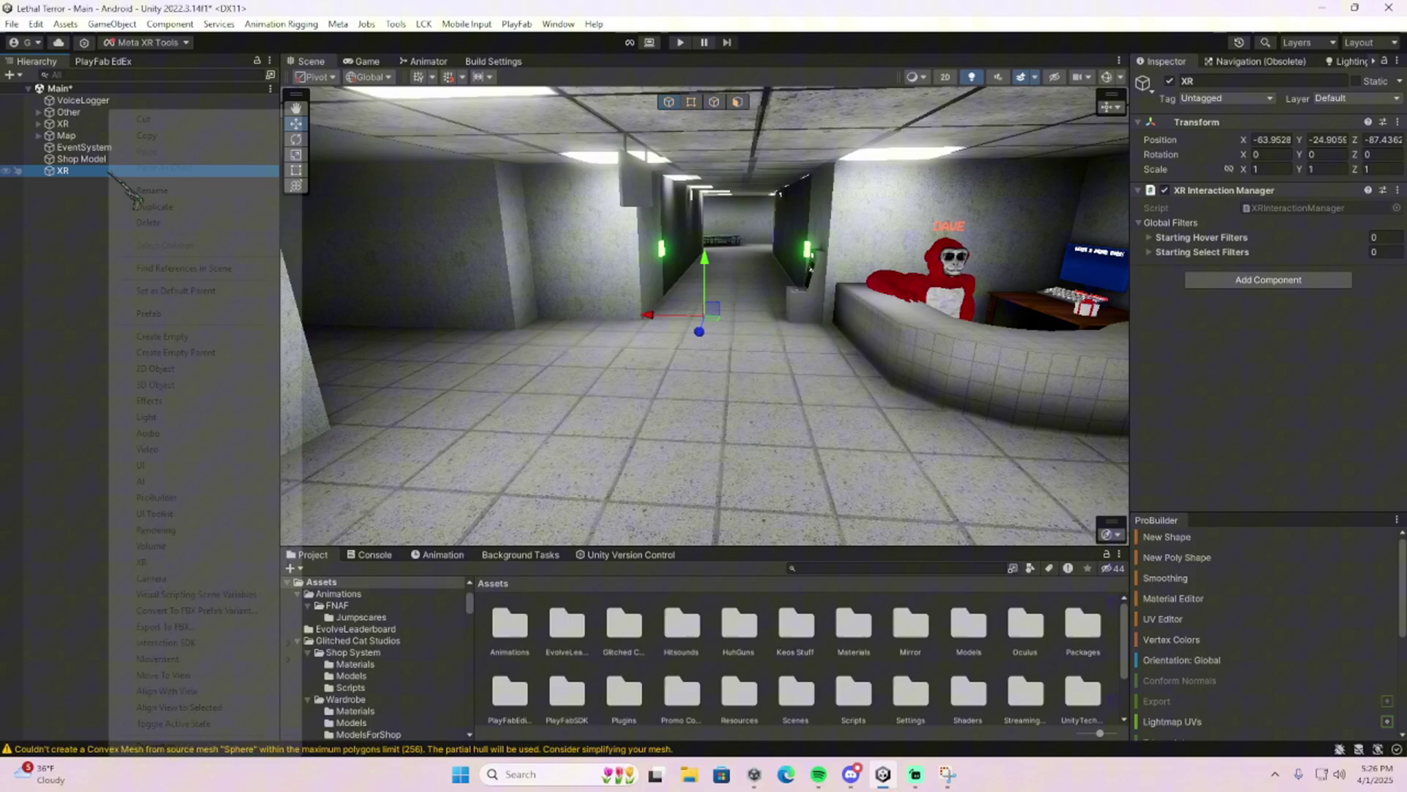
right_click(110, 170)
left_click(147, 223)
- Expand the original XR rig and examine the components of its XRInteraction child object
left_click(62, 123)
double_click(63, 123)
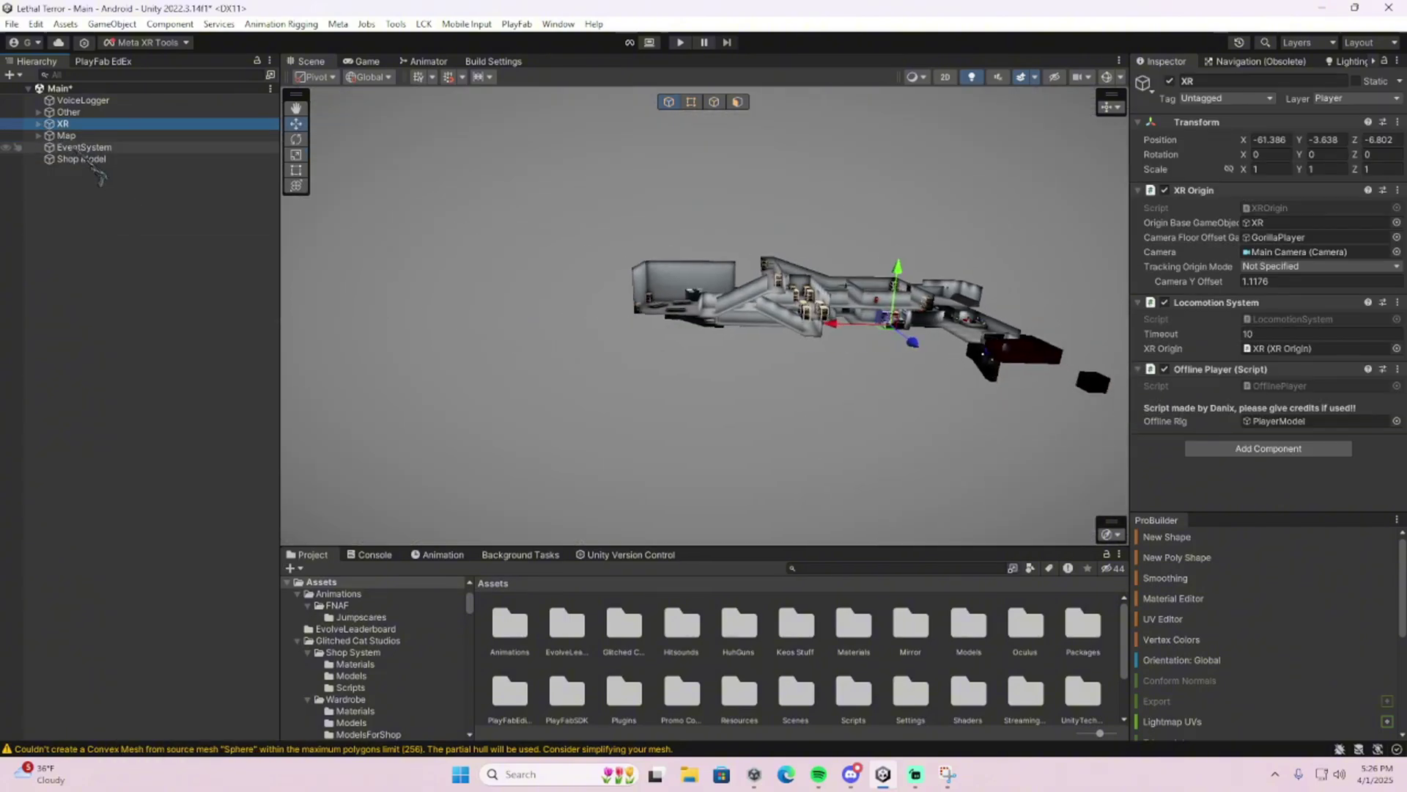
left_click(39, 123)
left_click(96, 229)
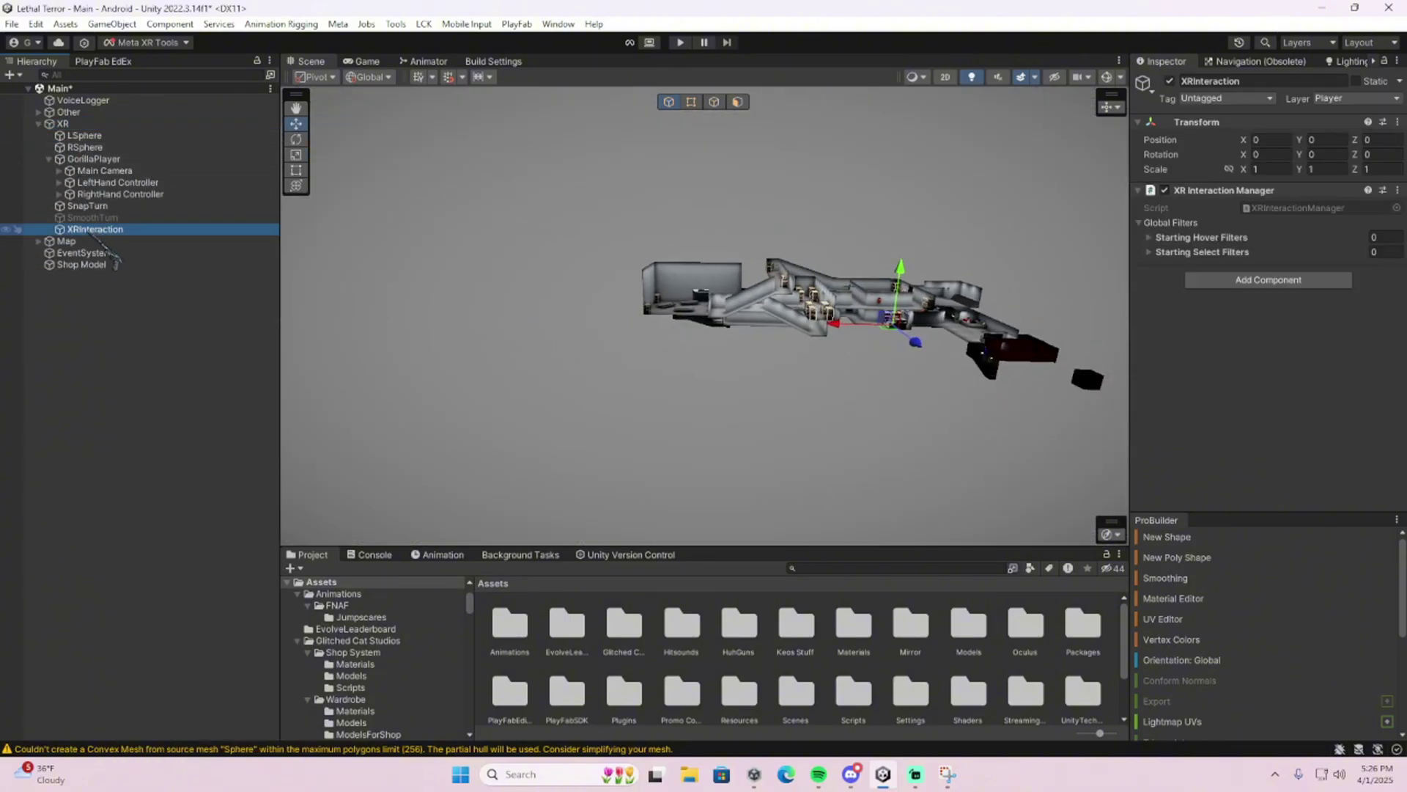
double_click(62, 123)
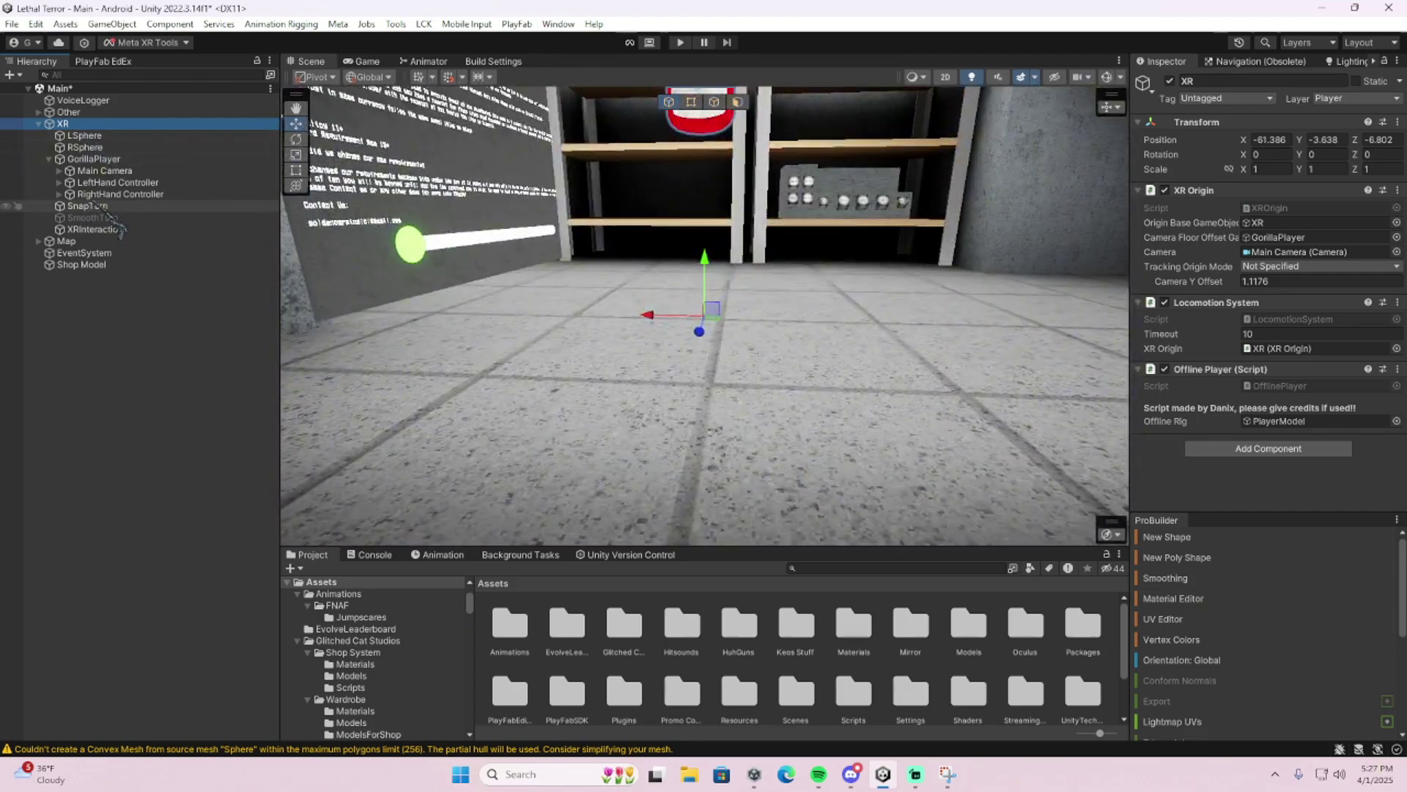
left_click(96, 229)
left_click_drag(280, 236, 247, 236)
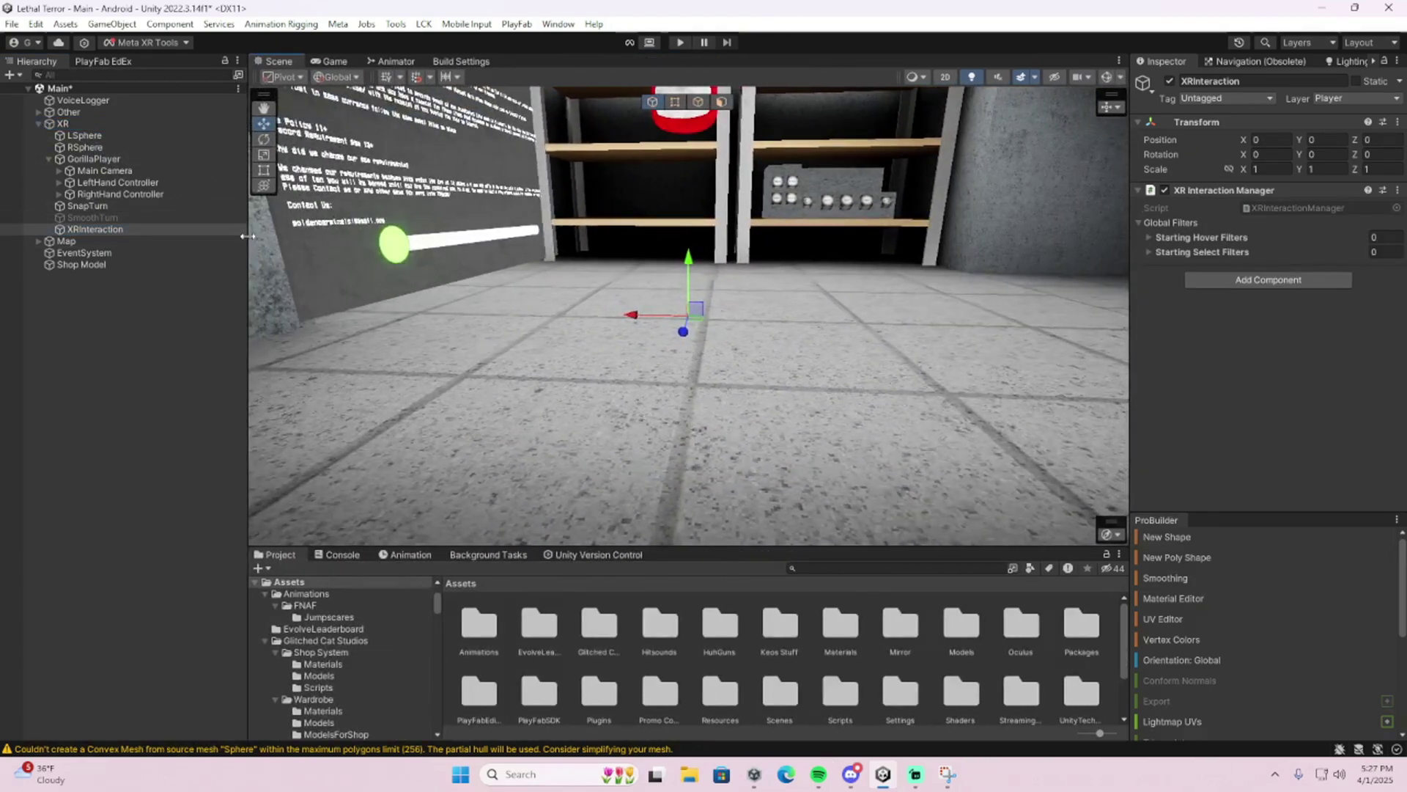
- Add a 3D cube at the scene's root, standing in the lobby area, and frame it in view
right_click_drag(465, 273, 660, 308)
left_click(465, 264)
left_click(12, 75)
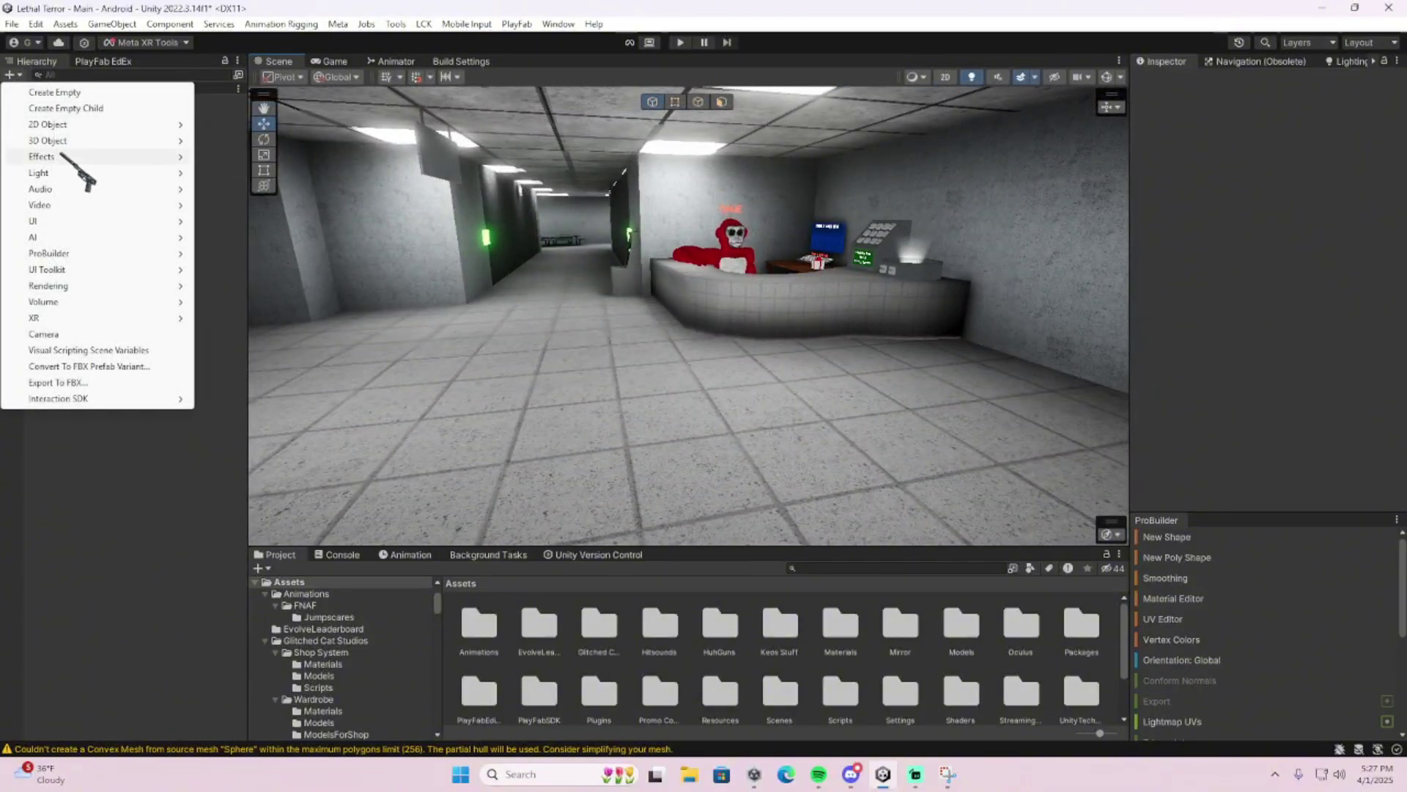
mouse_move(59, 141)
left_click(226, 141)
right_click_drag(733, 246, 498, 253)
key("f")
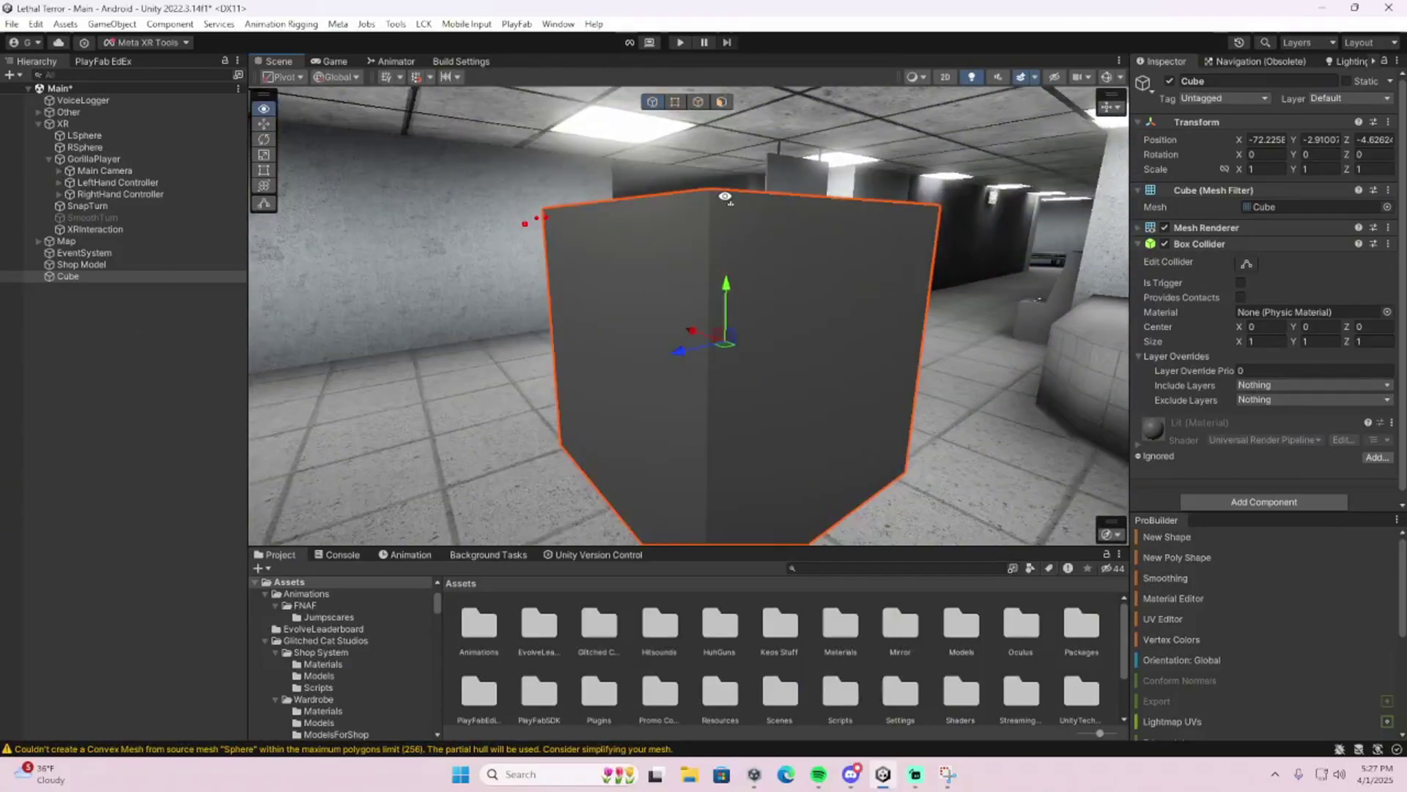
- Replace the cube's Box Collider with a Mesh Collider component
left_click(1388, 244)
left_click(1341, 282)
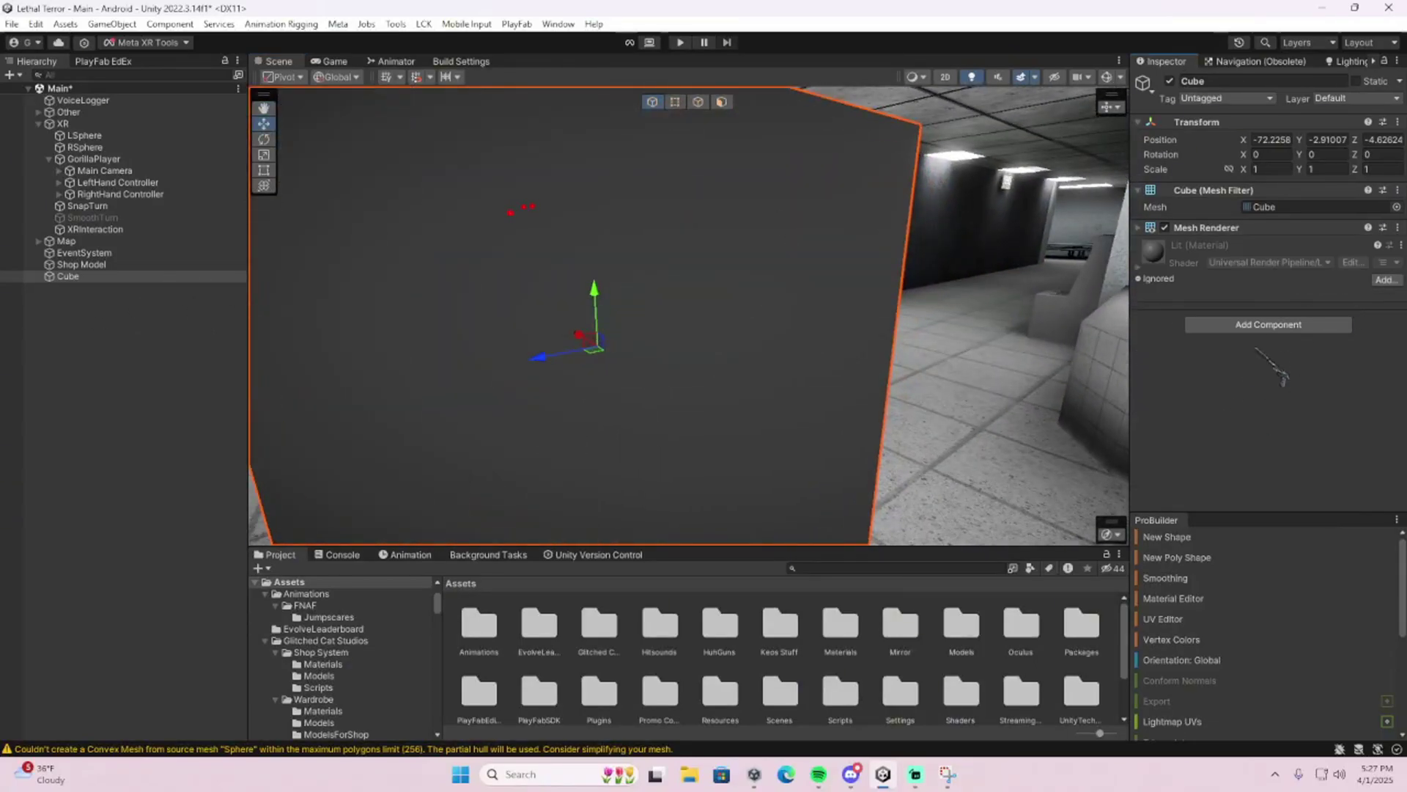
left_click(1268, 323)
type("mesh")
left_click(1256, 373)
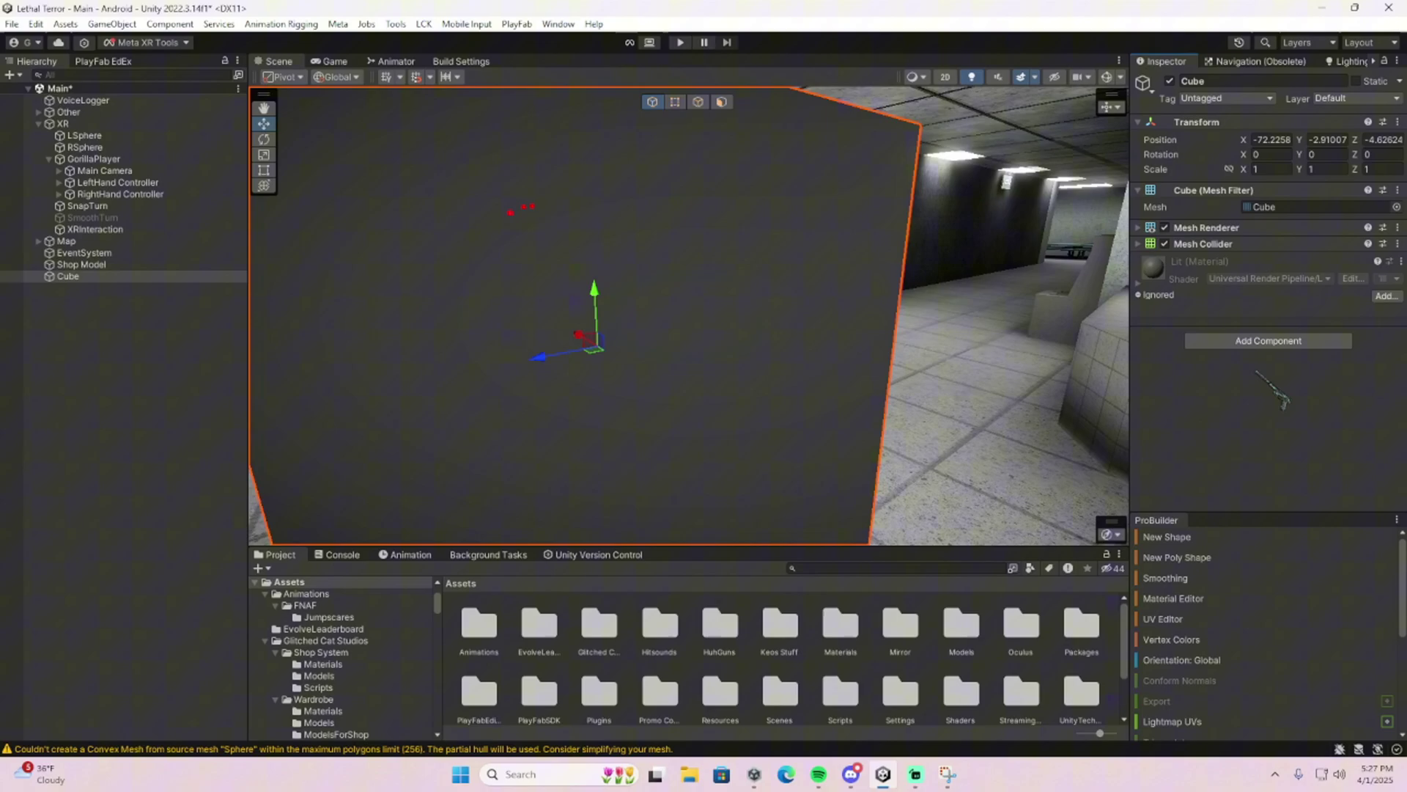
left_click(1145, 245)
- Scale the cube down uniformly to about 0.37 on all three axes
right_click_drag(821, 293, 794, 343)
key("s")
key("w")
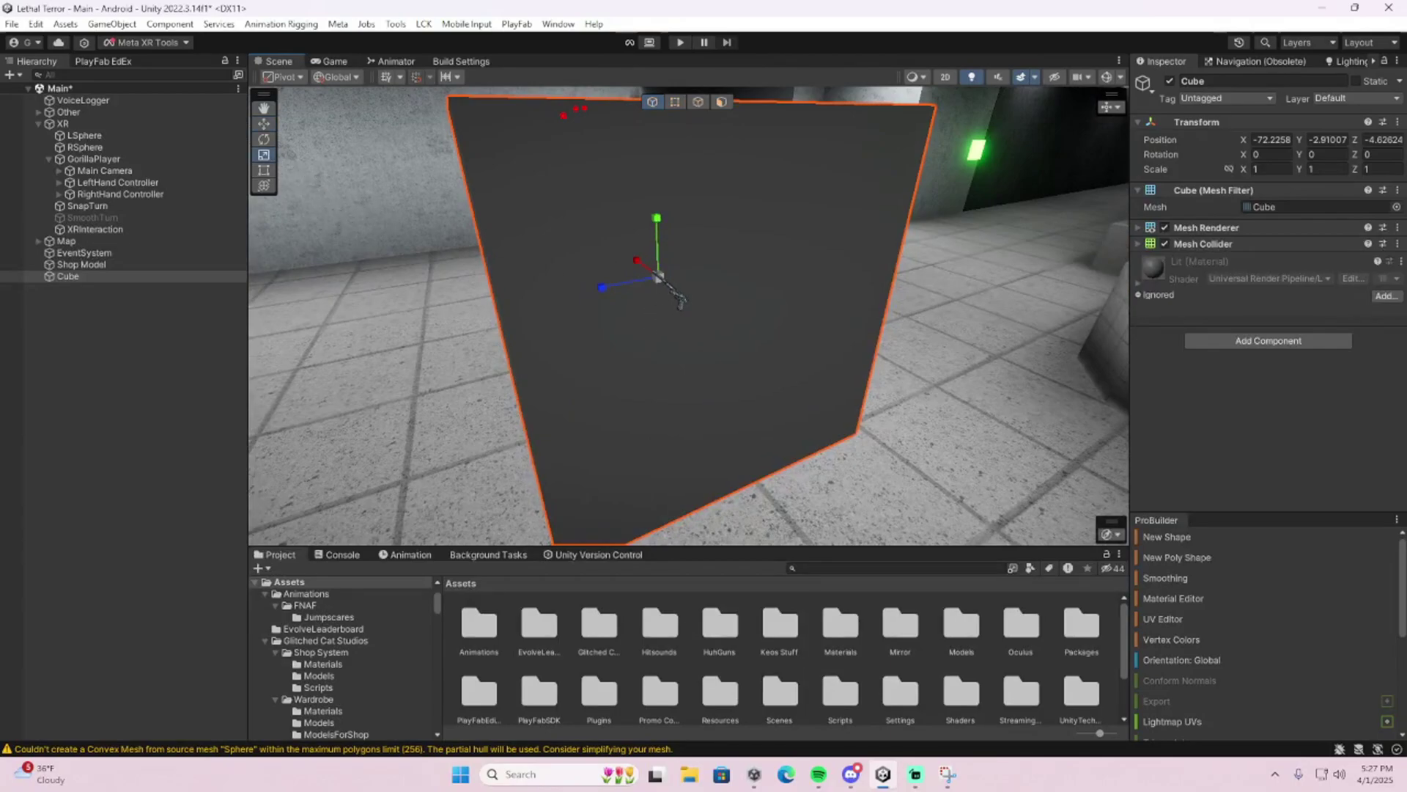
left_click_drag(657, 275, 622, 294)
mouse_move(762, 351)
right_mouse_down()
mouse_move(708, 326)
mouse_move(762, 327)
right_mouse_up()
key("w")
key("s")
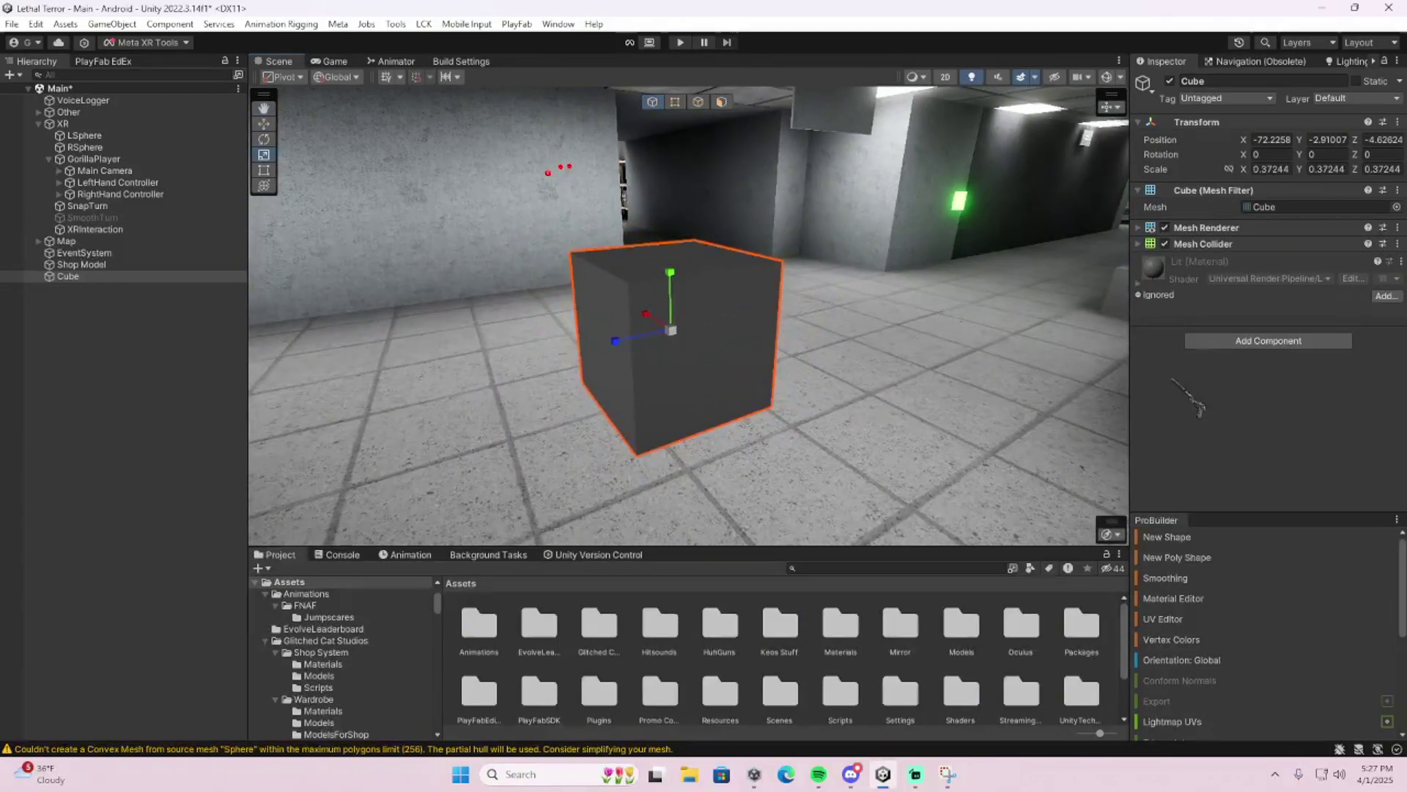
- Add a Rigidbody component to the cube and collapse its settings
left_click(1267, 340)
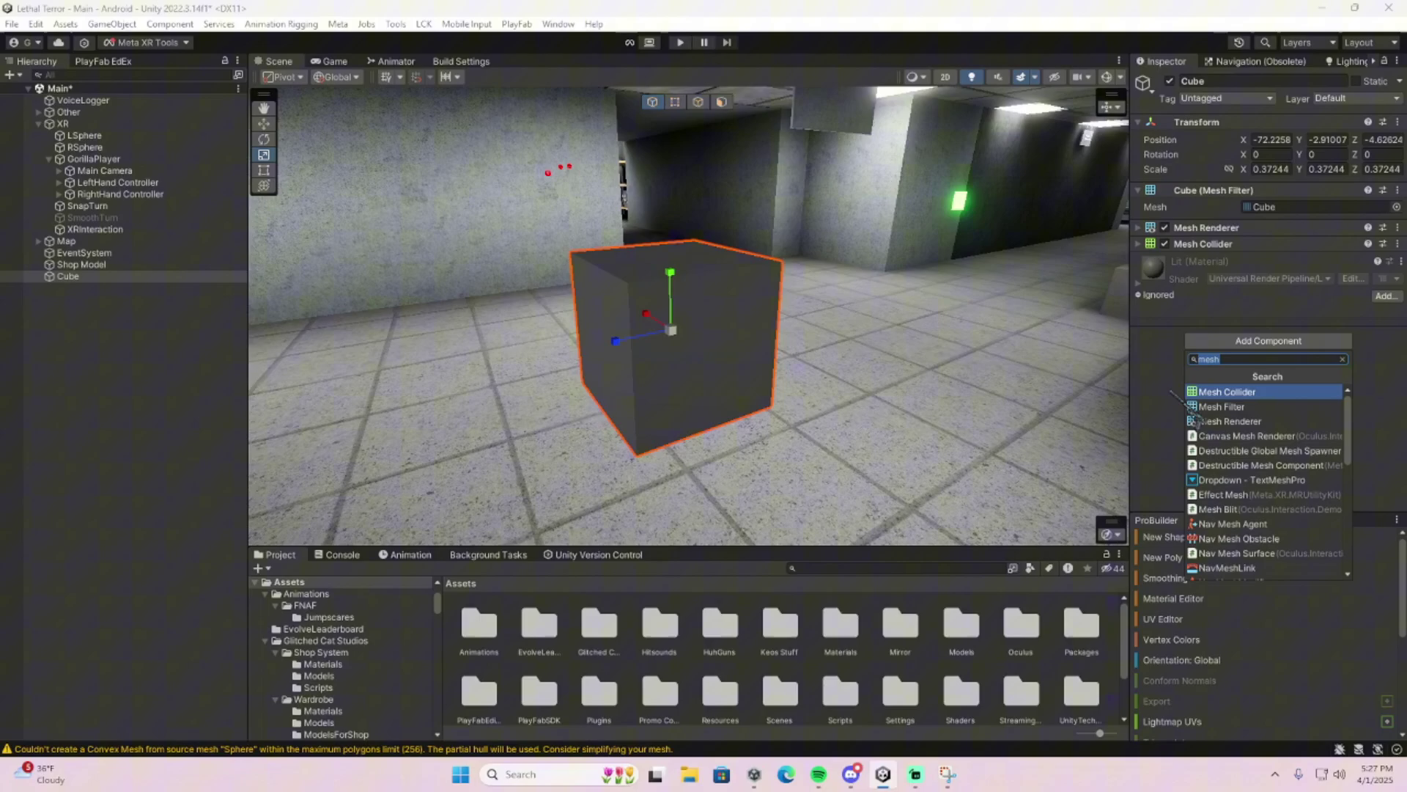
key("BackSpace")
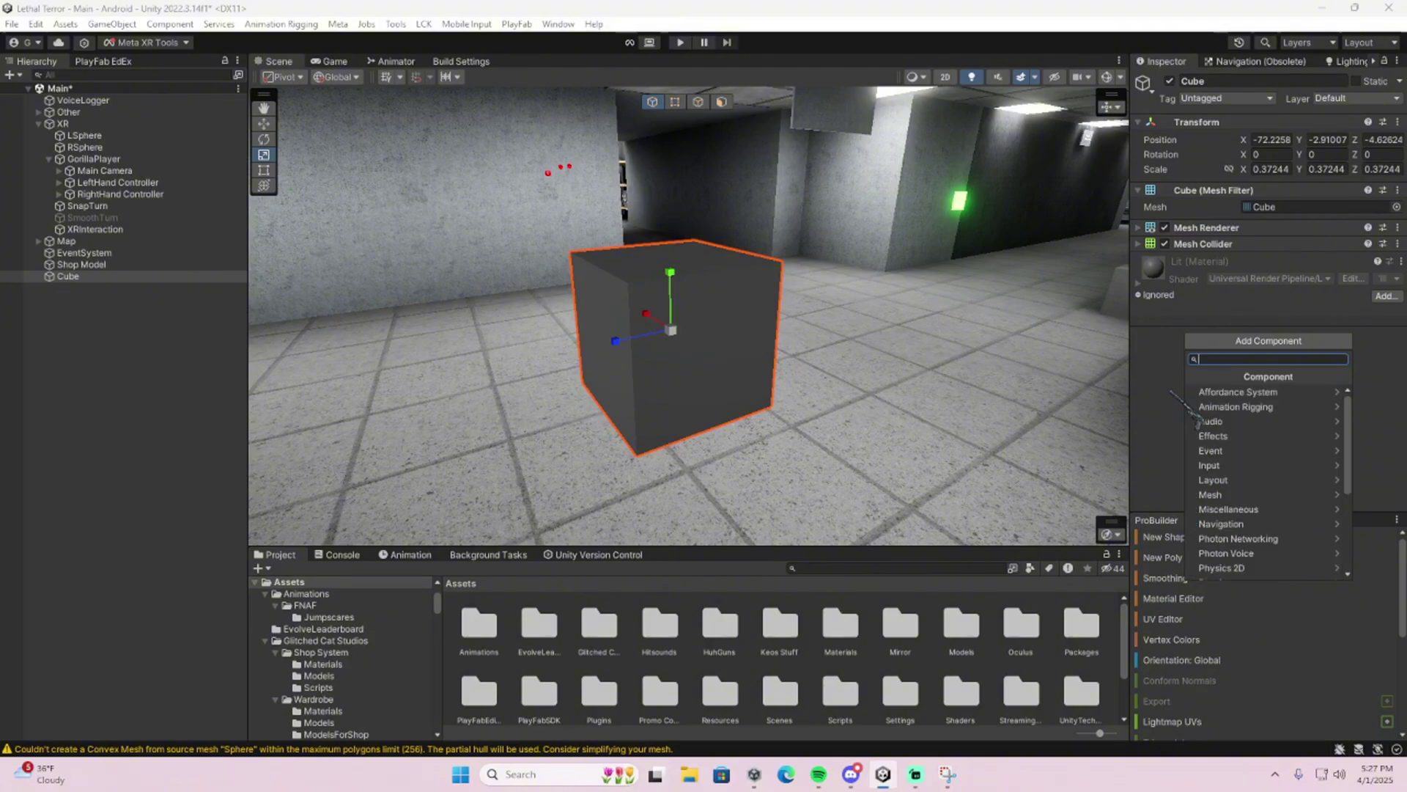
type("rigidbody")
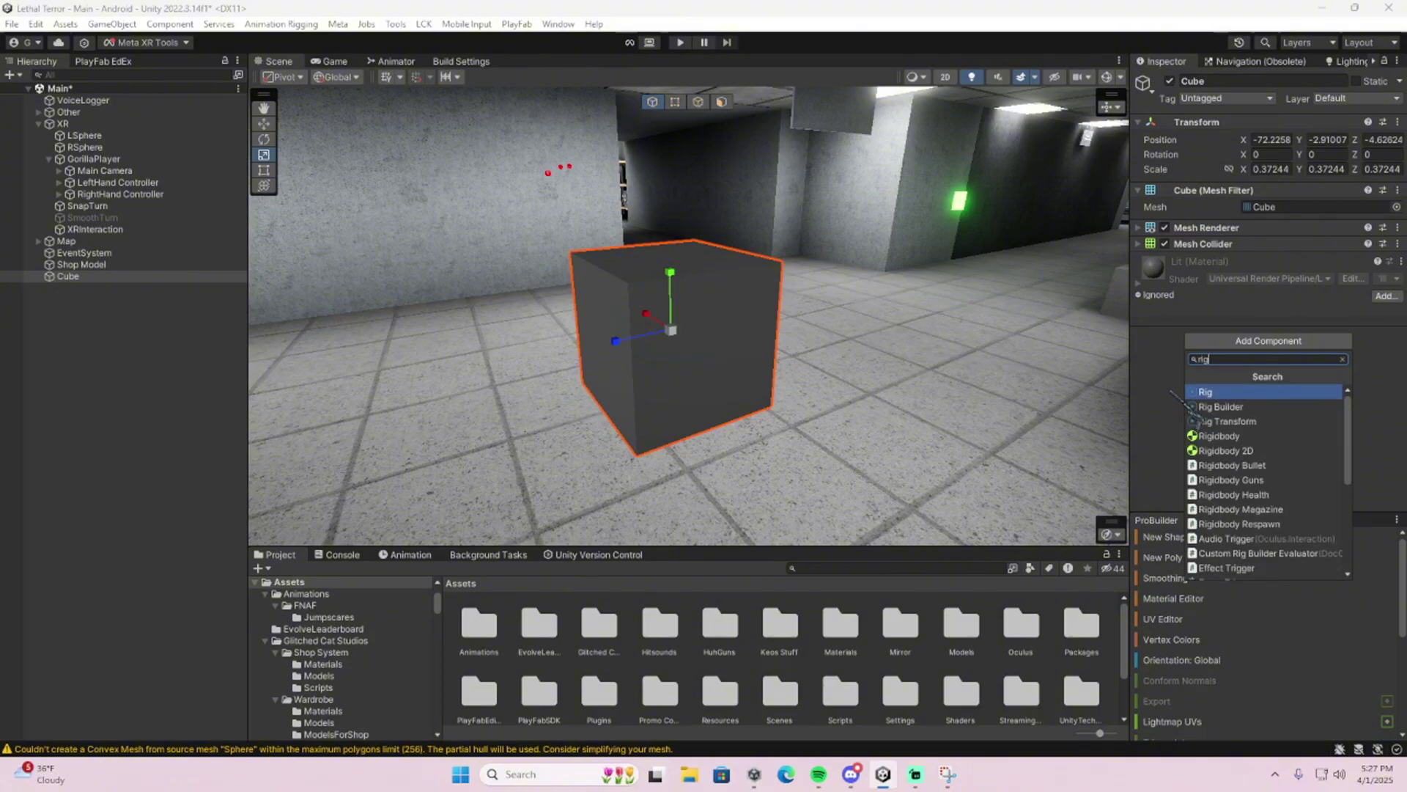
key("Return")
left_click(1221, 260)
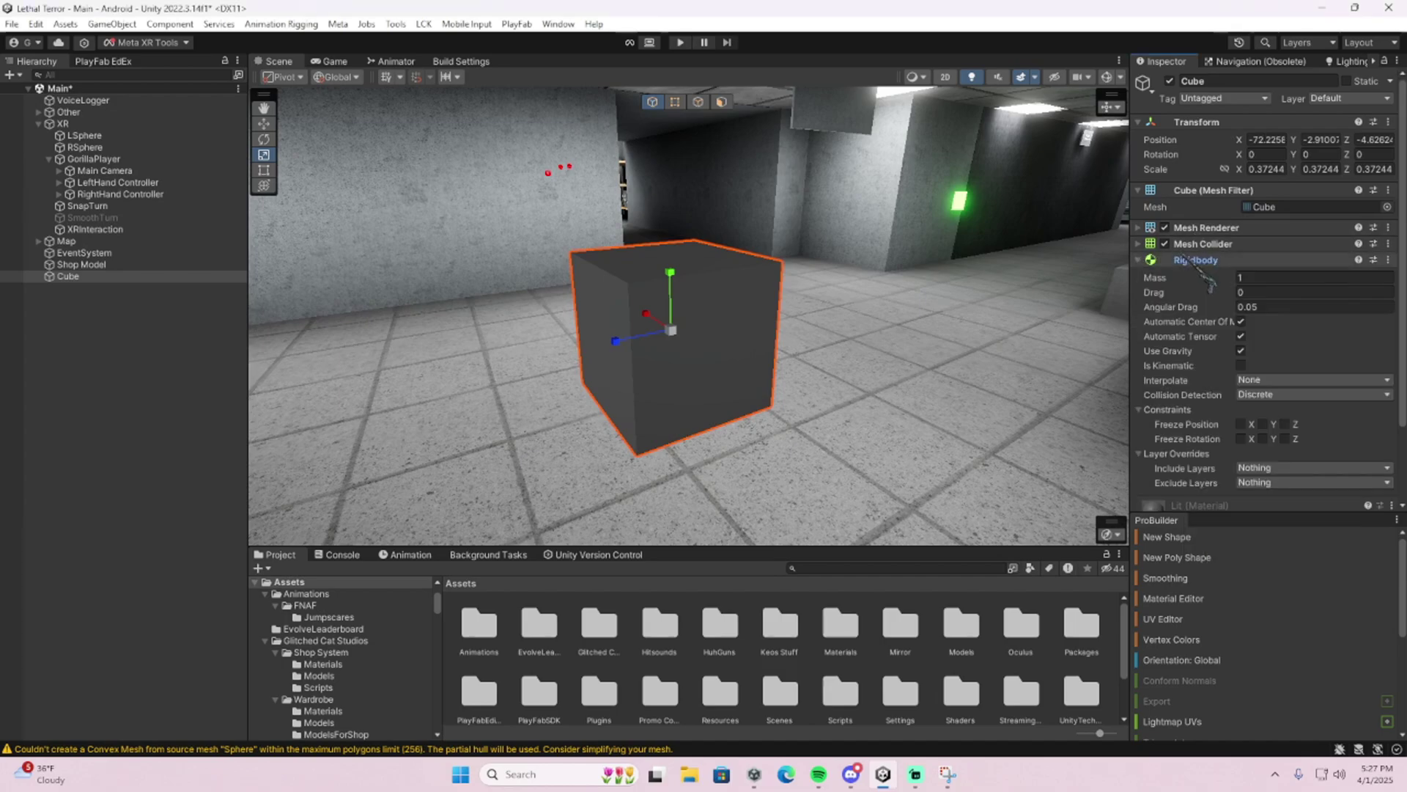
left_click(1221, 260)
- Add the Disable Collider On Grab script to the cube
left_click(1268, 356)
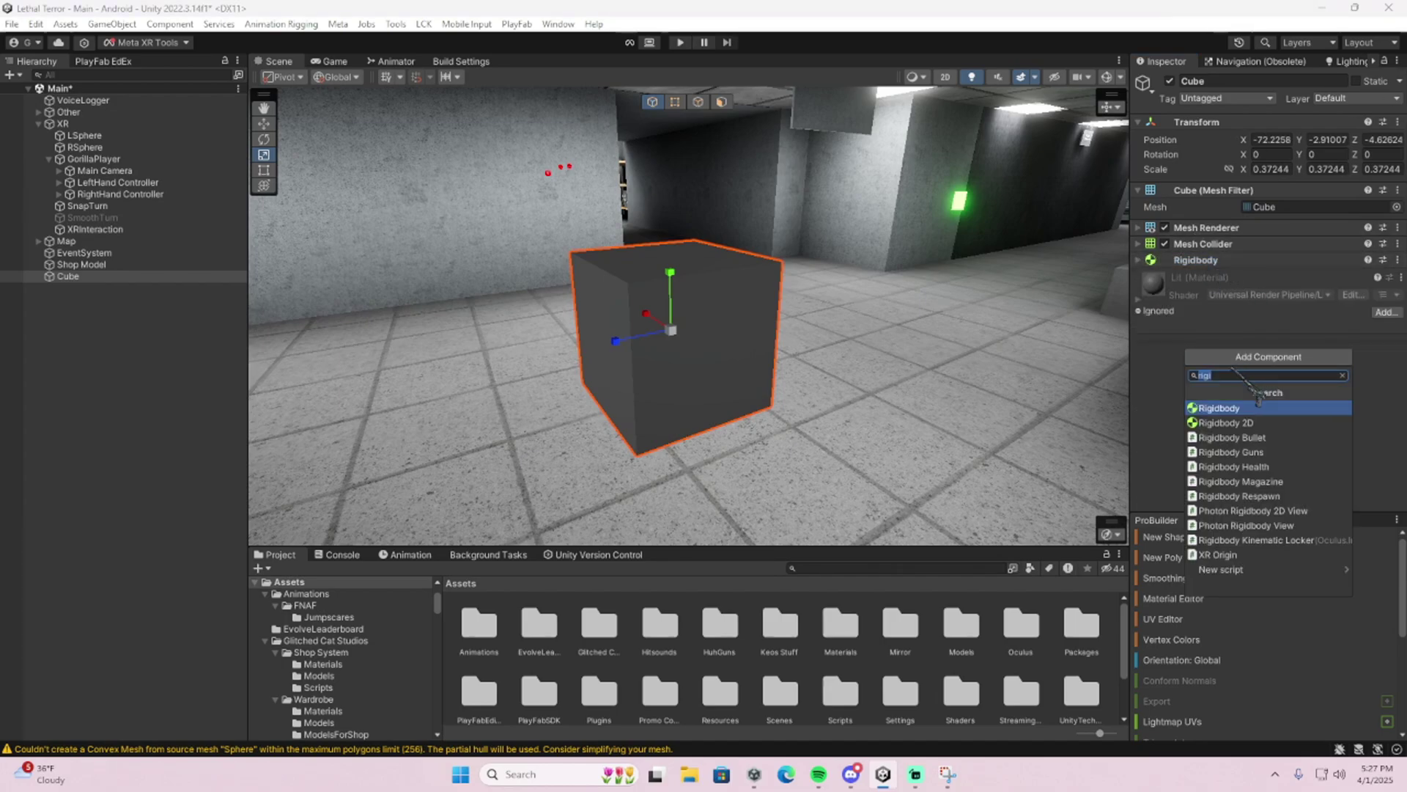
type("disable")
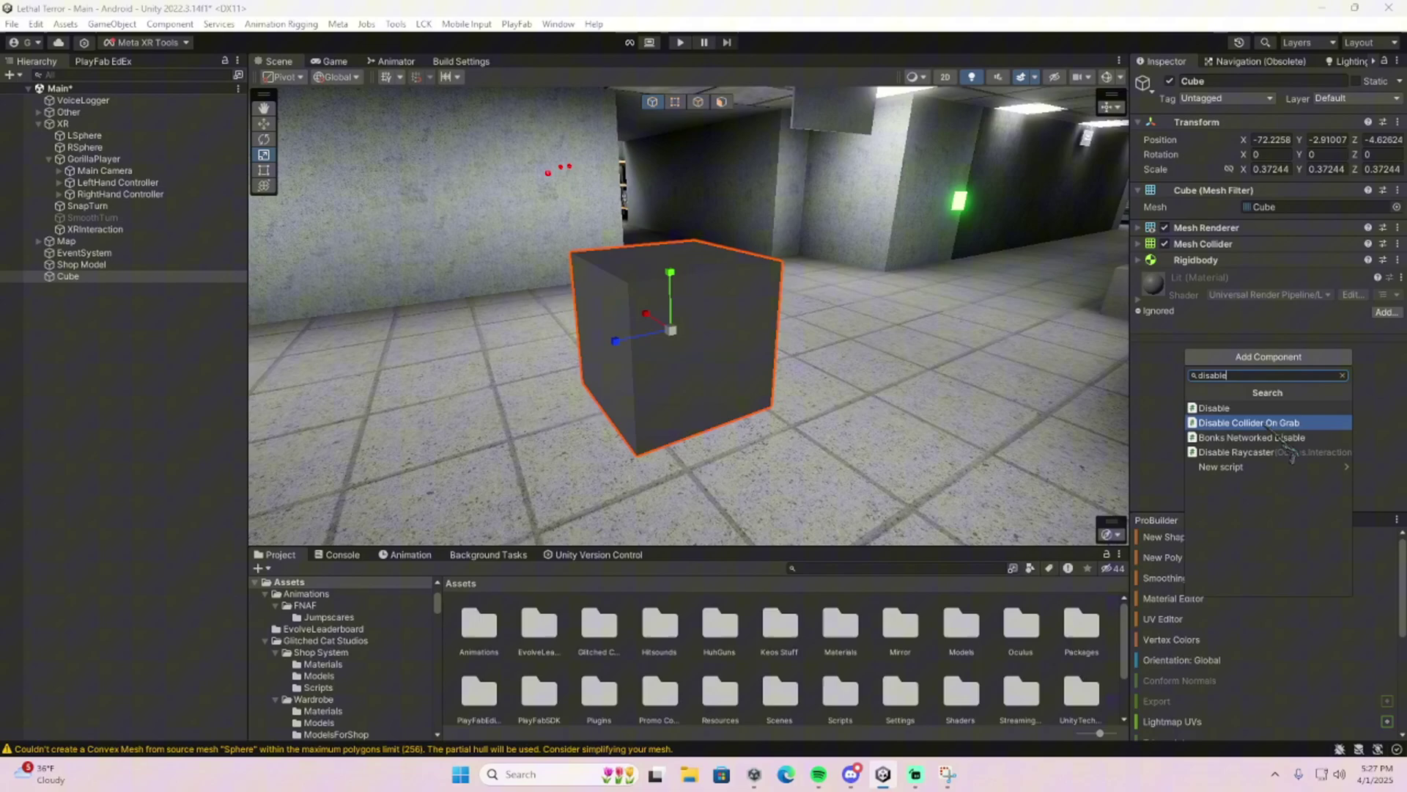
left_click(1253, 423)
key("w")
right_click_drag(670, 275, 689, 253)
key("s")
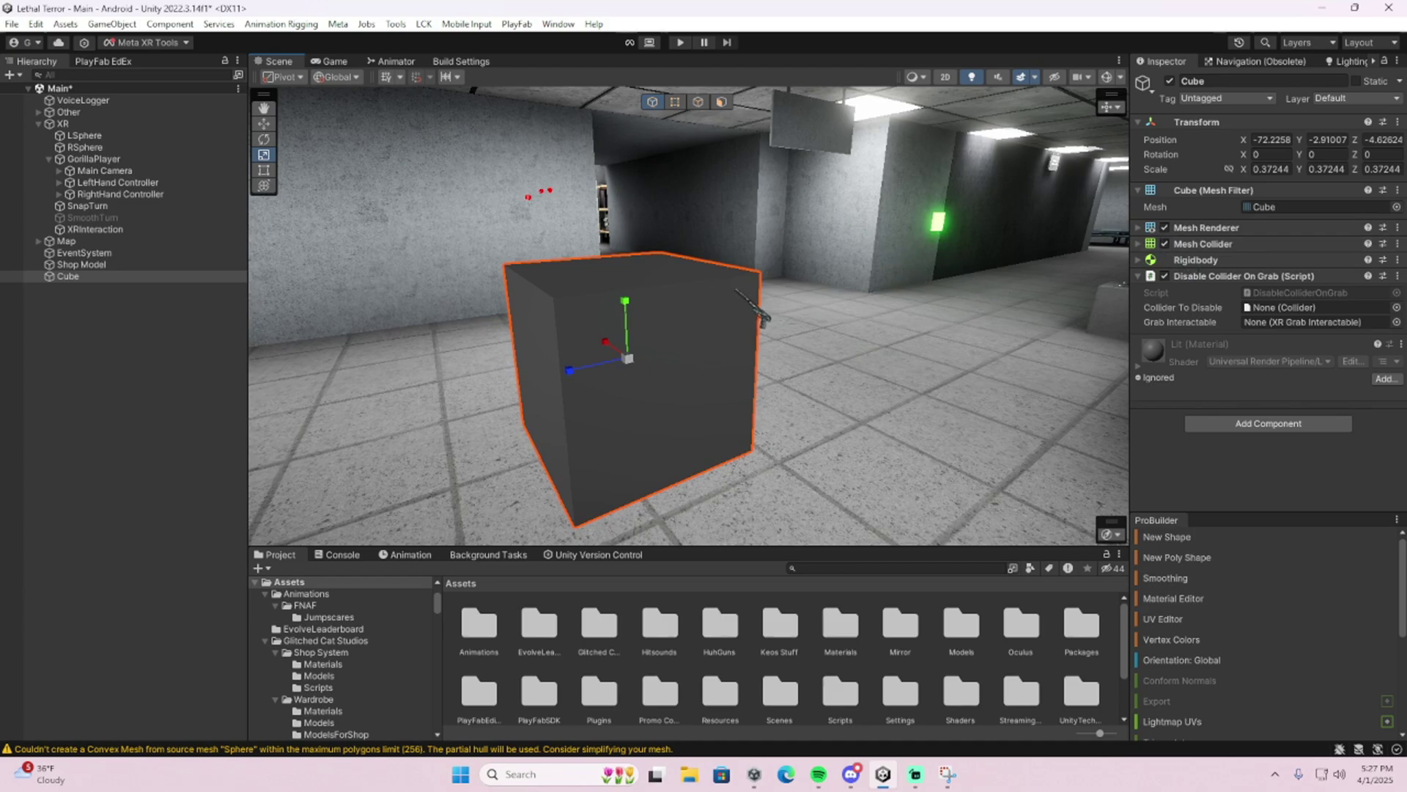
key("d")
right_click_drag(555, 321, 439, 352)
key("a")
key("d")
key("d")
right_click_drag(695, 326, 660, 423)
key("a")
key("s")
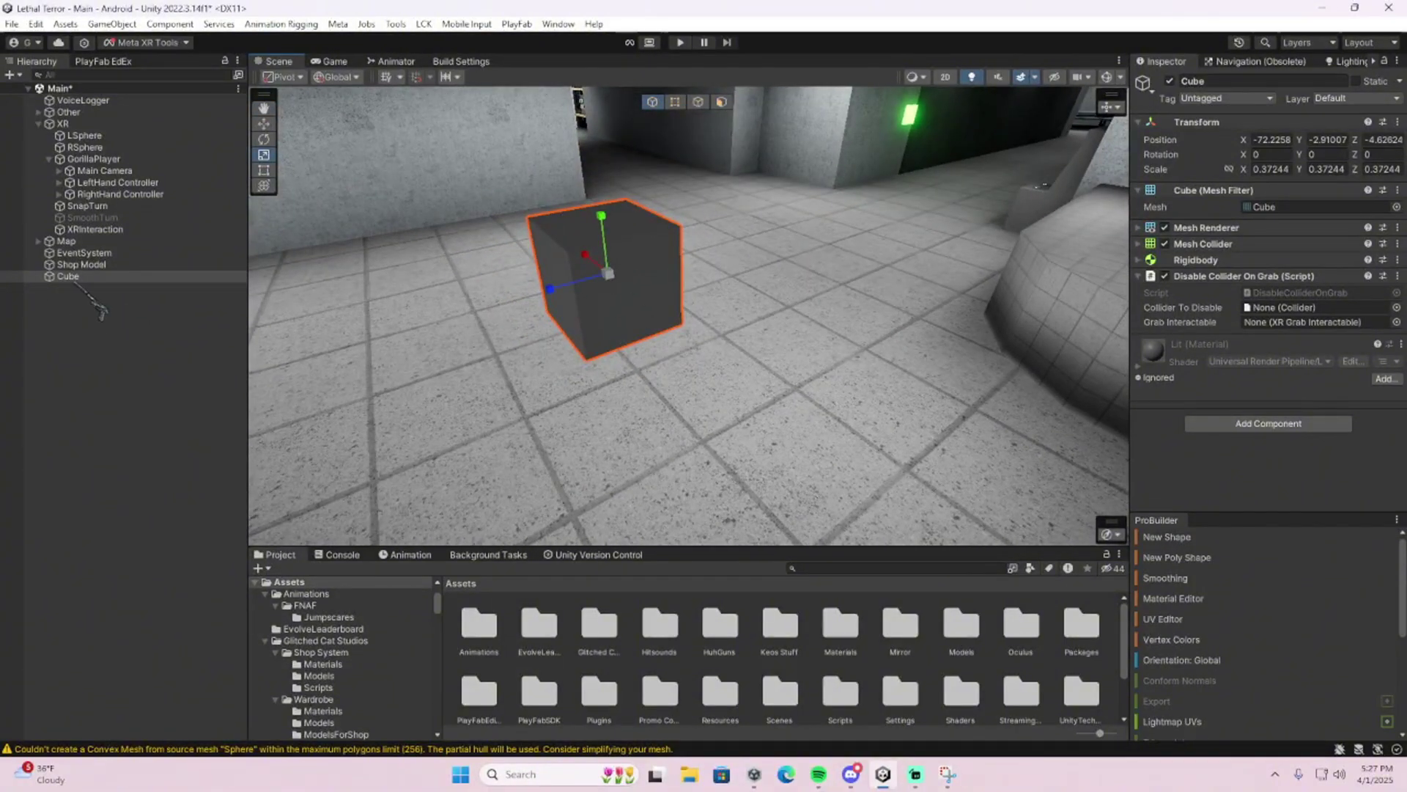
- Assign the cube's own Mesh Collider as the Collider To Disable in the Disable Collider On Grab script
left_click_drag(80, 297, 1300, 316)
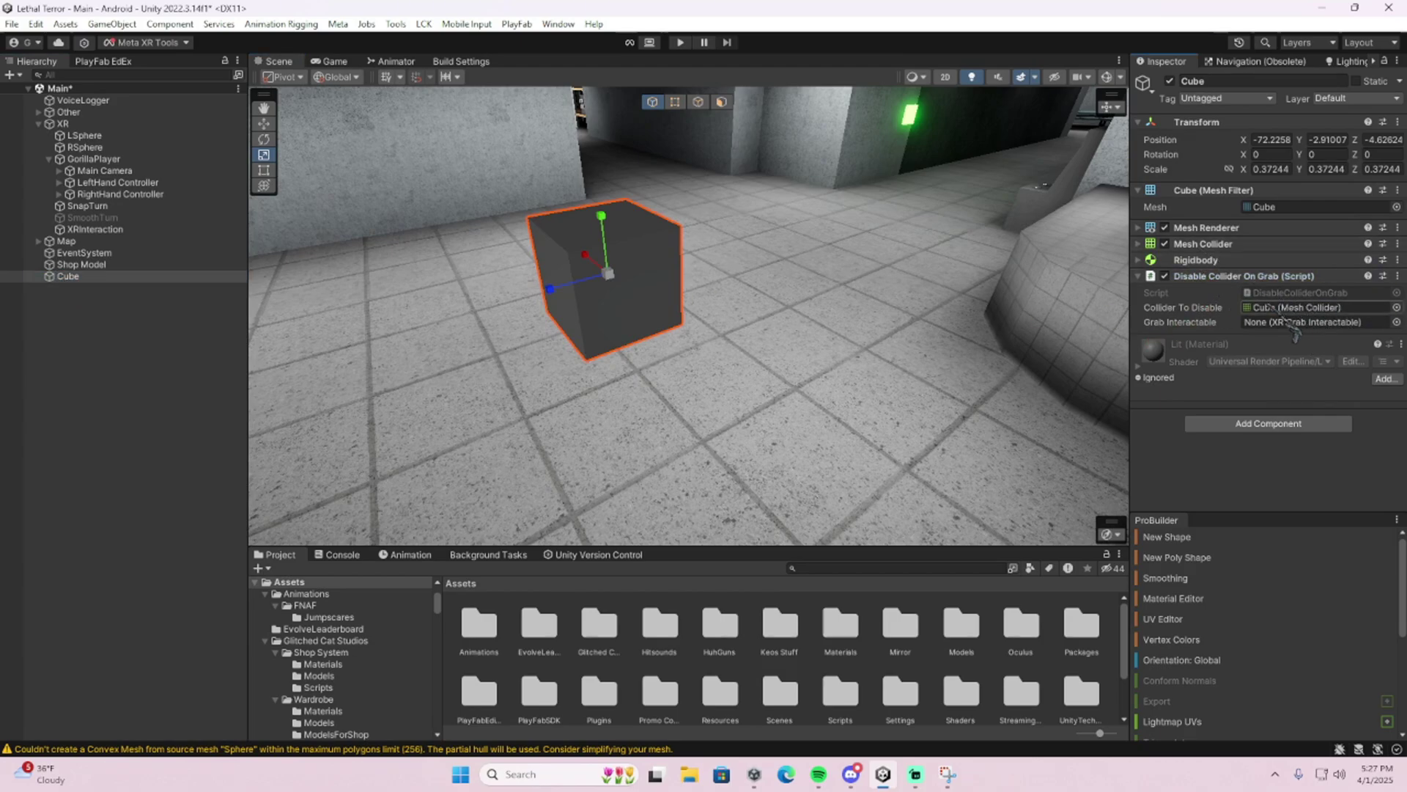
left_click_drag(1200, 246, 1300, 306)
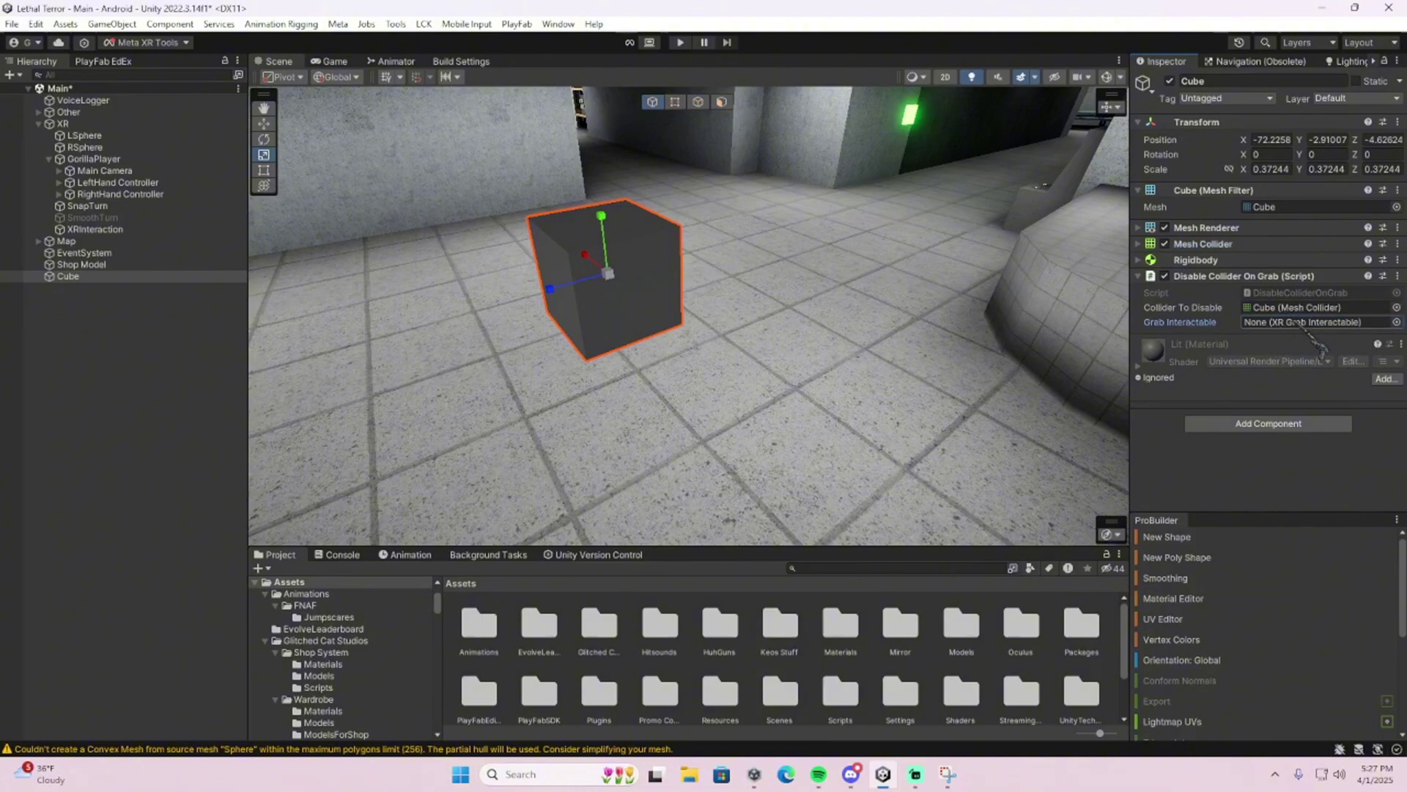
- Scale the cube down uniformly to about 0.31 on all three axes
key("w")
right_click_drag(933, 319, 732, 293)
left_click_drag(544, 290, 576, 297)
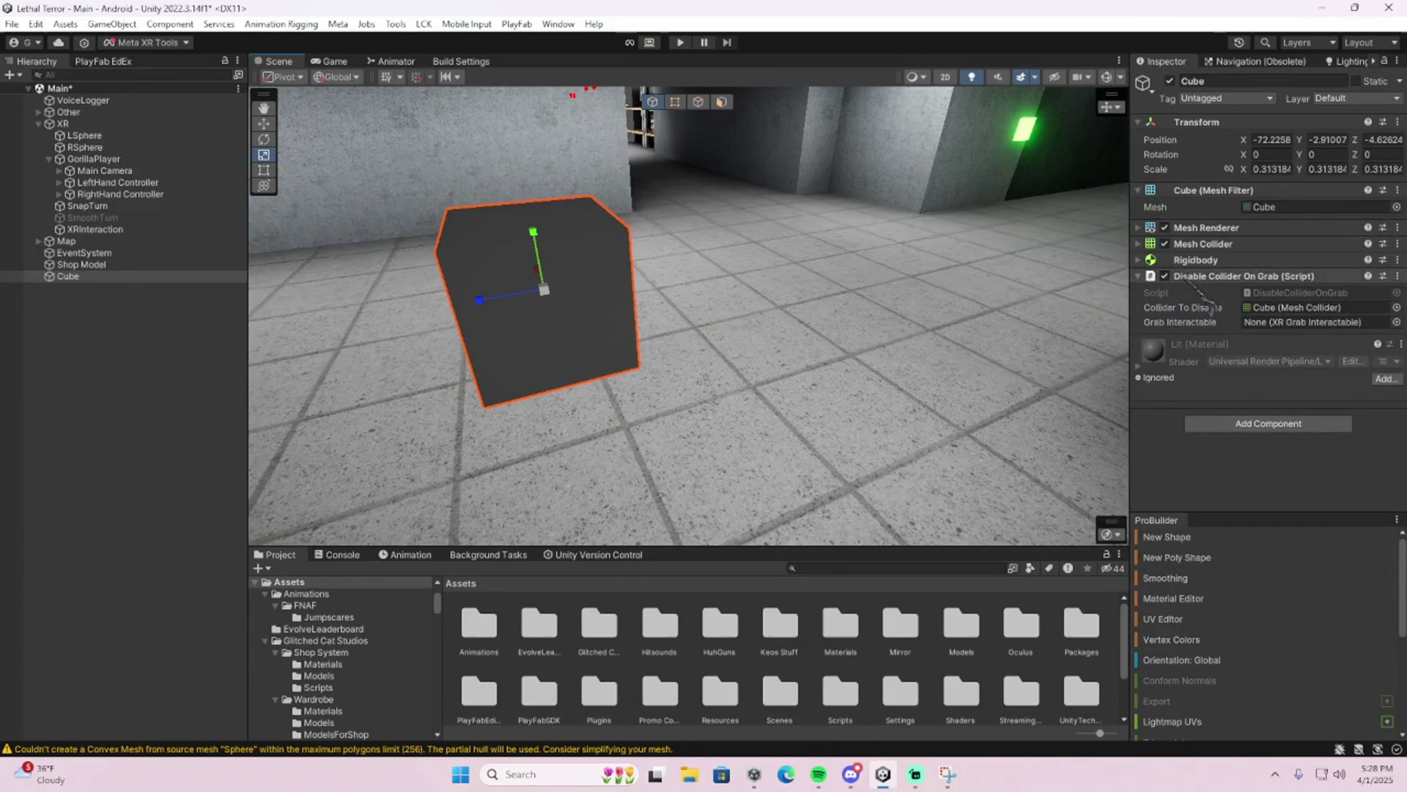
right_click_drag(610, 195, 579, 183)
key("s")
key("w")
- Add the XR Grab Network Interactable script to the cube
left_click(1269, 424)
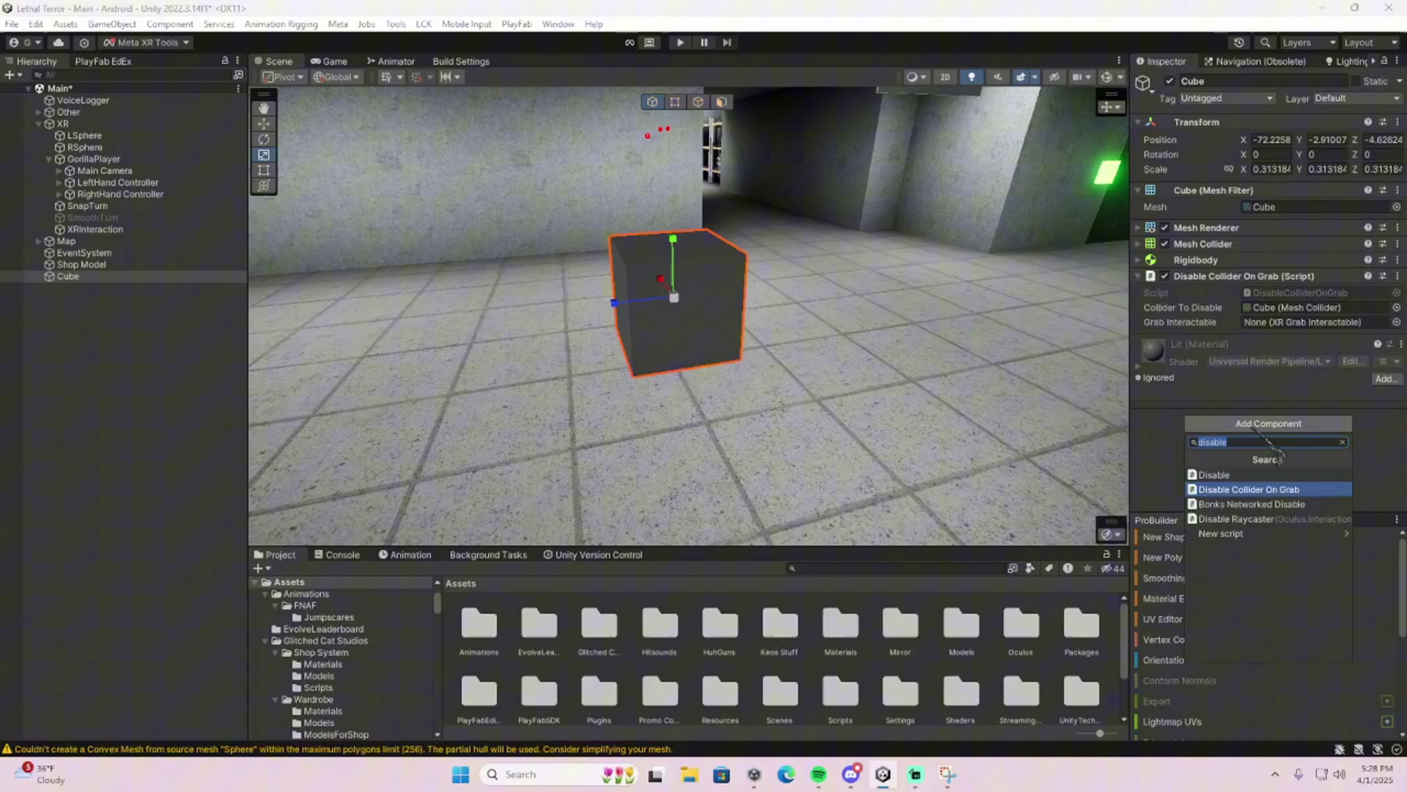
type("xr")
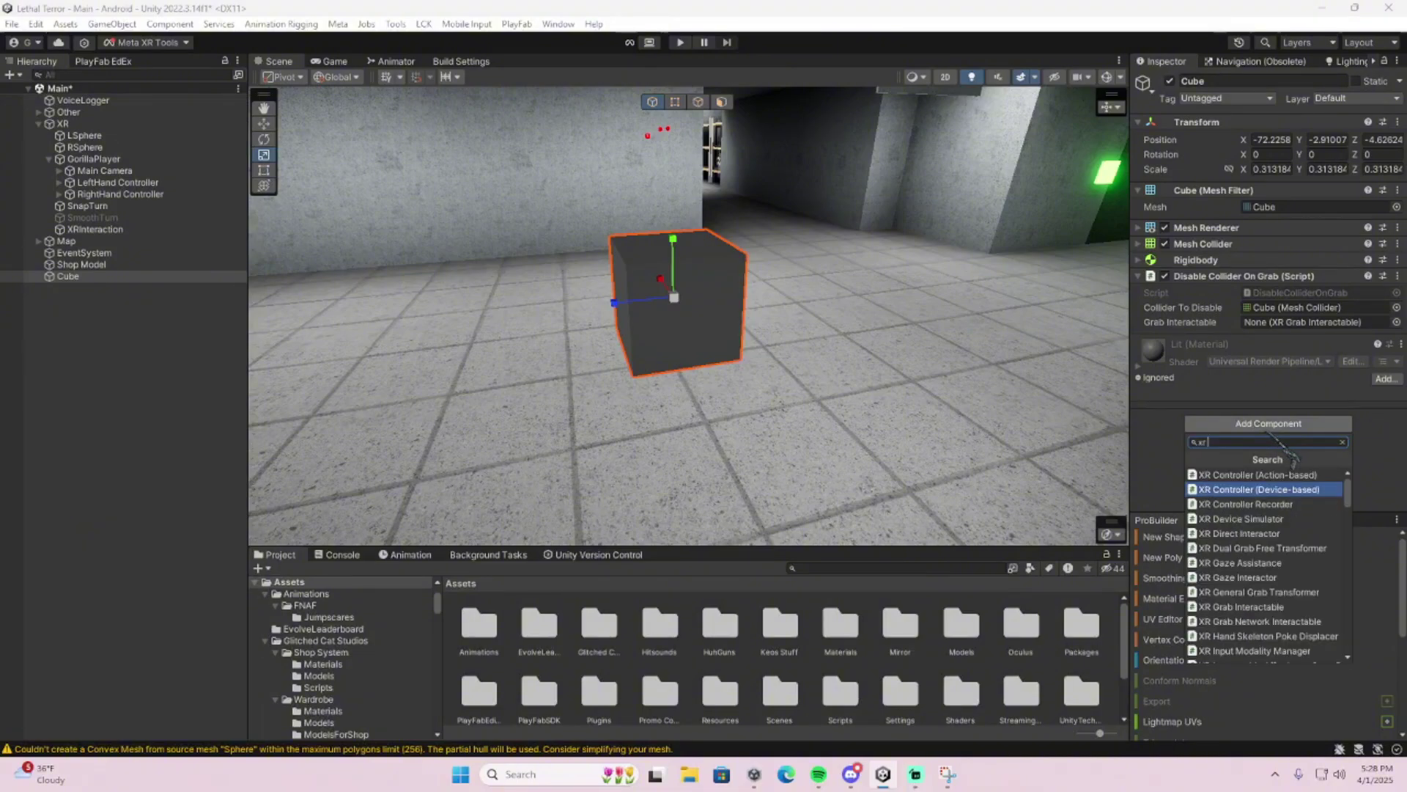
type(" netwo")
left_click(1276, 475)
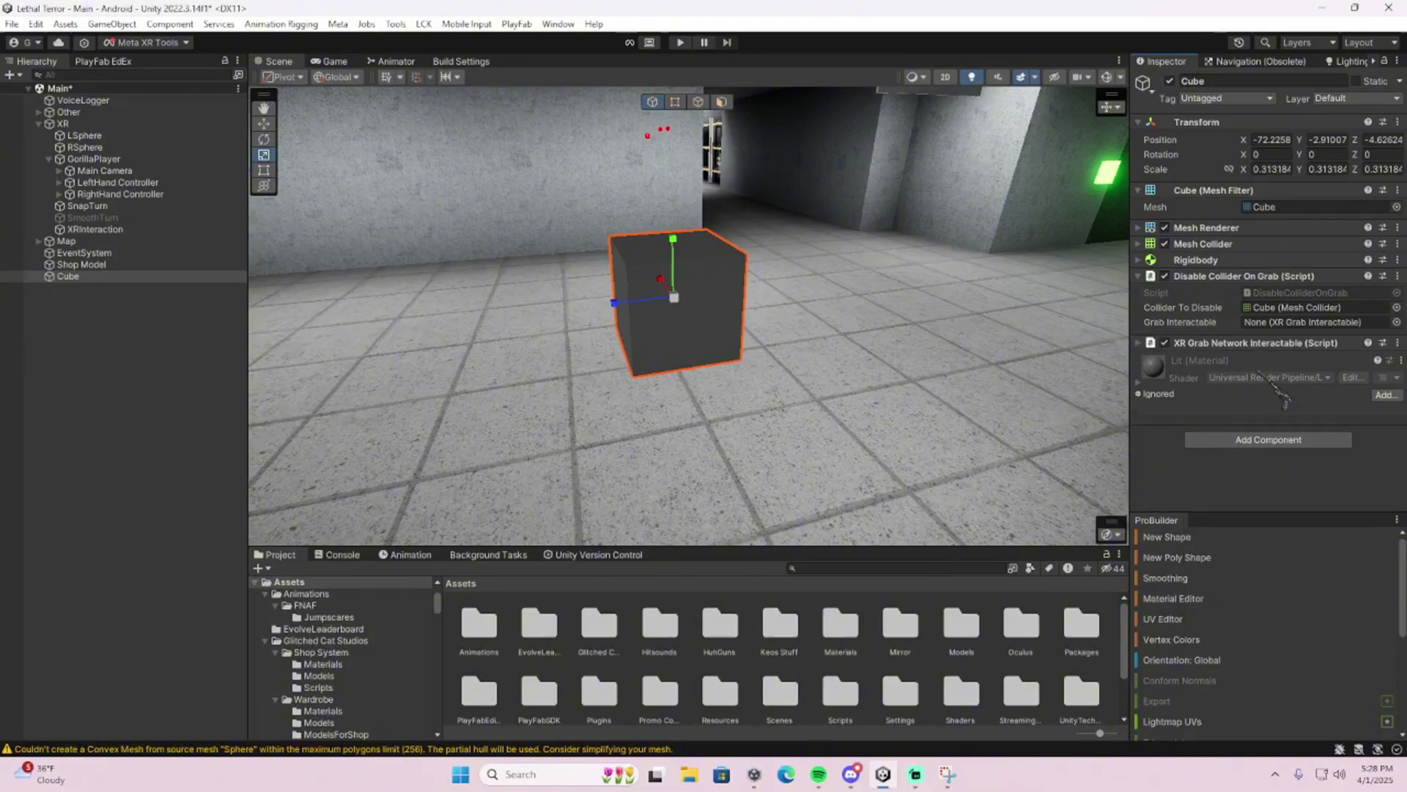
- Set the Interaction Manager of the XR Grab Network Interactable script to the scene's XRInteraction object
scroll(1279, 359, "down", 1)
left_click(1387, 335)
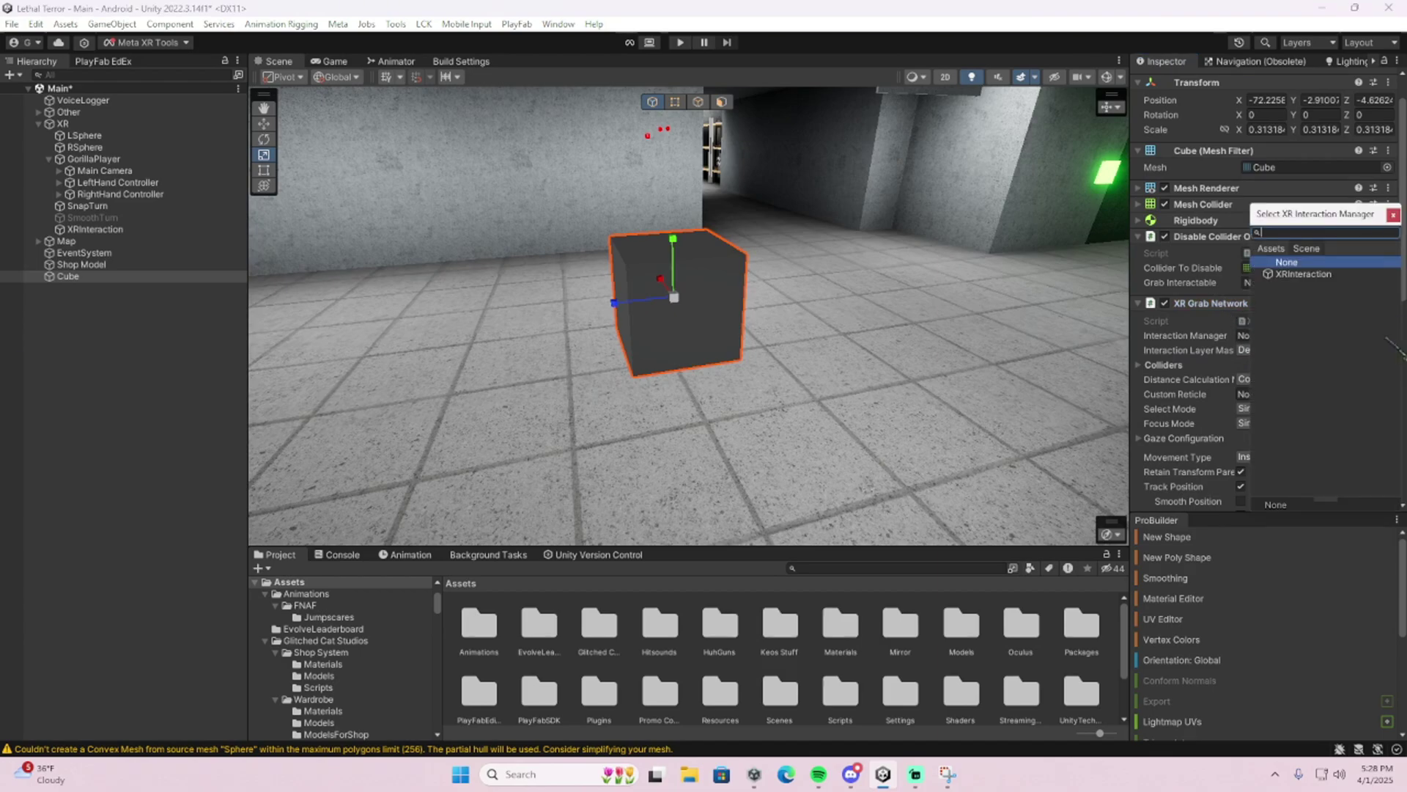
double_click(1303, 274)
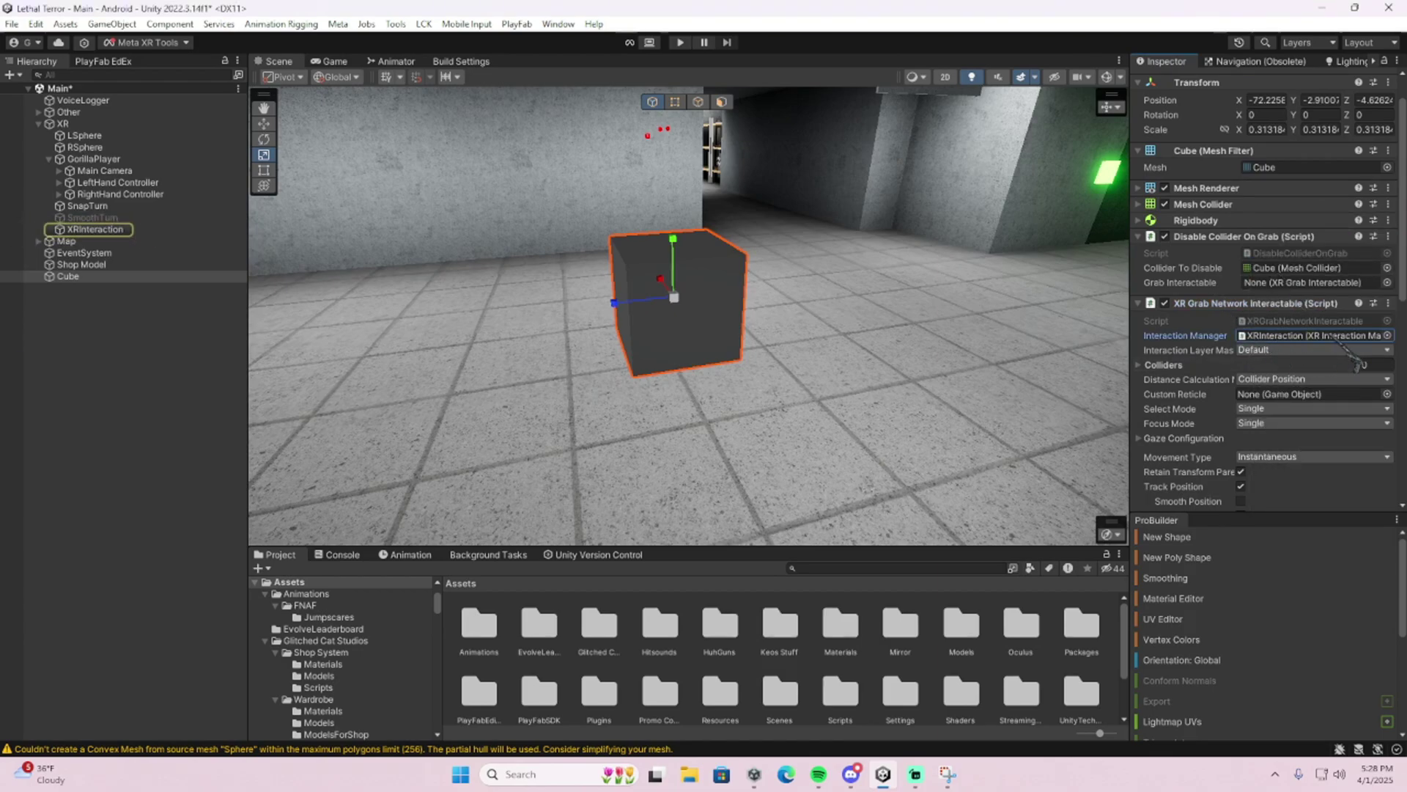
- Enable Use Dynamic Attach in the cube's XR Grab Network Interactable script
scroll(1283, 381, "down", 3)
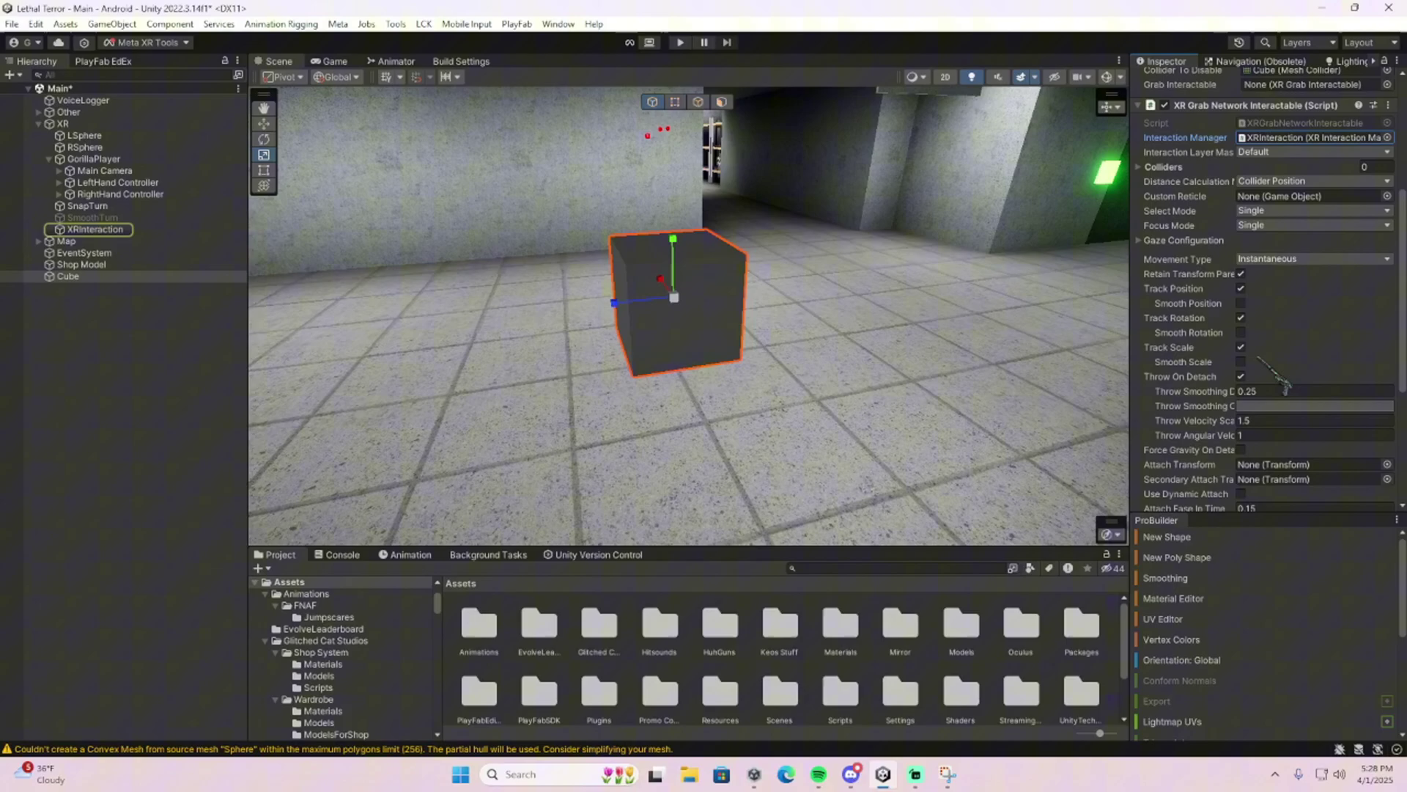
scroll(1287, 344, "down", 2)
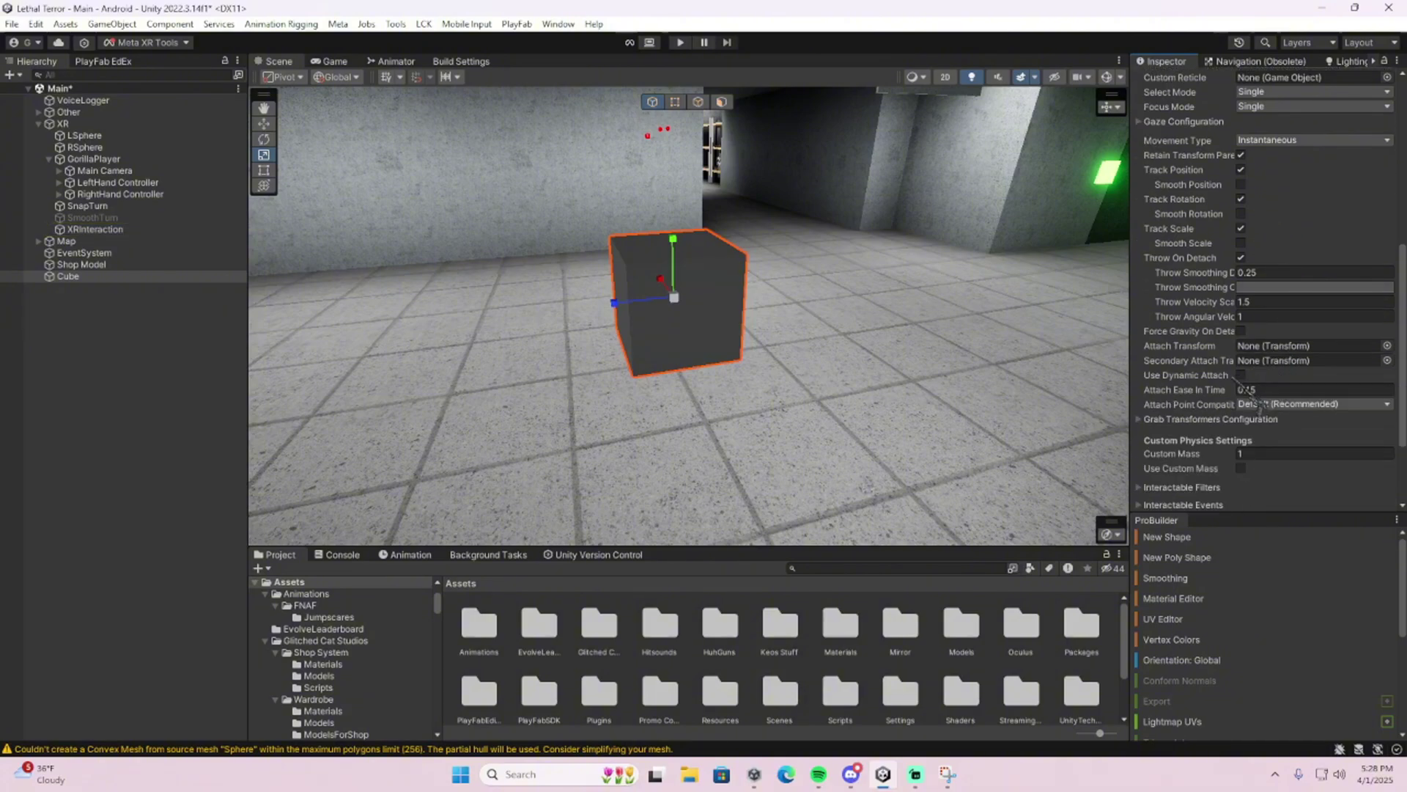
left_click(1241, 375)
- Create an empty object named "point grab" at the scene's root
right_click_drag(918, 276, 919, 242)
key("w")
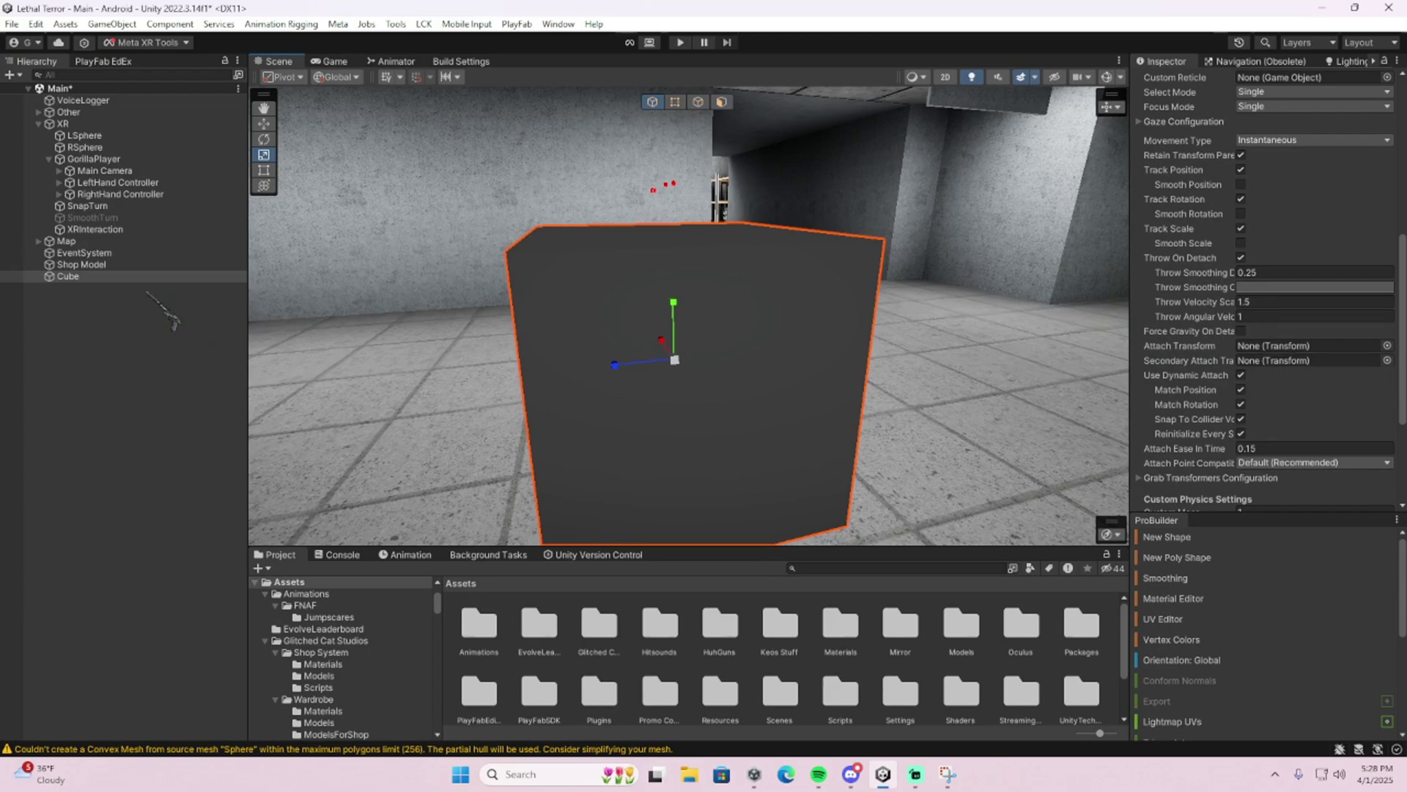
right_click(116, 274)
left_click(169, 455)
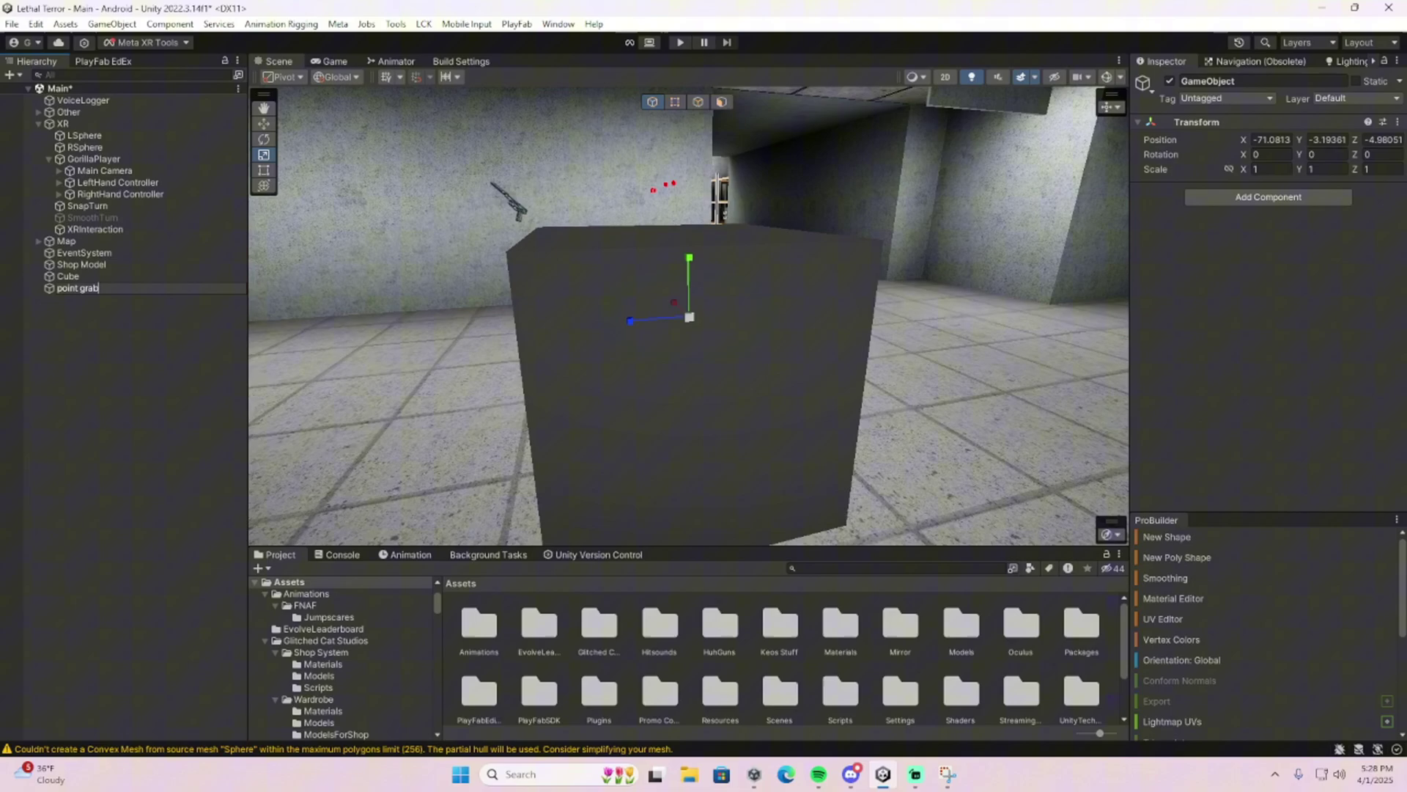
key("Return")
- Move the point grab object beside the cube, to about X -72.1 and Y -2.87
key("w")
key("s")
right_click_drag(623, 209, 601, 265)
left_click_drag(475, 265, 619, 289)
right_click_drag(620, 288, 396, 271)
key("w")
key("d")
key("w")
left_click_drag(646, 168, 645, 150)
mouse_move(645, 149)
right_mouse_down()
mouse_move(608, 138)
mouse_move(649, 82)
mouse_move(639, 129)
right_mouse_up()
key("w")
key("s")
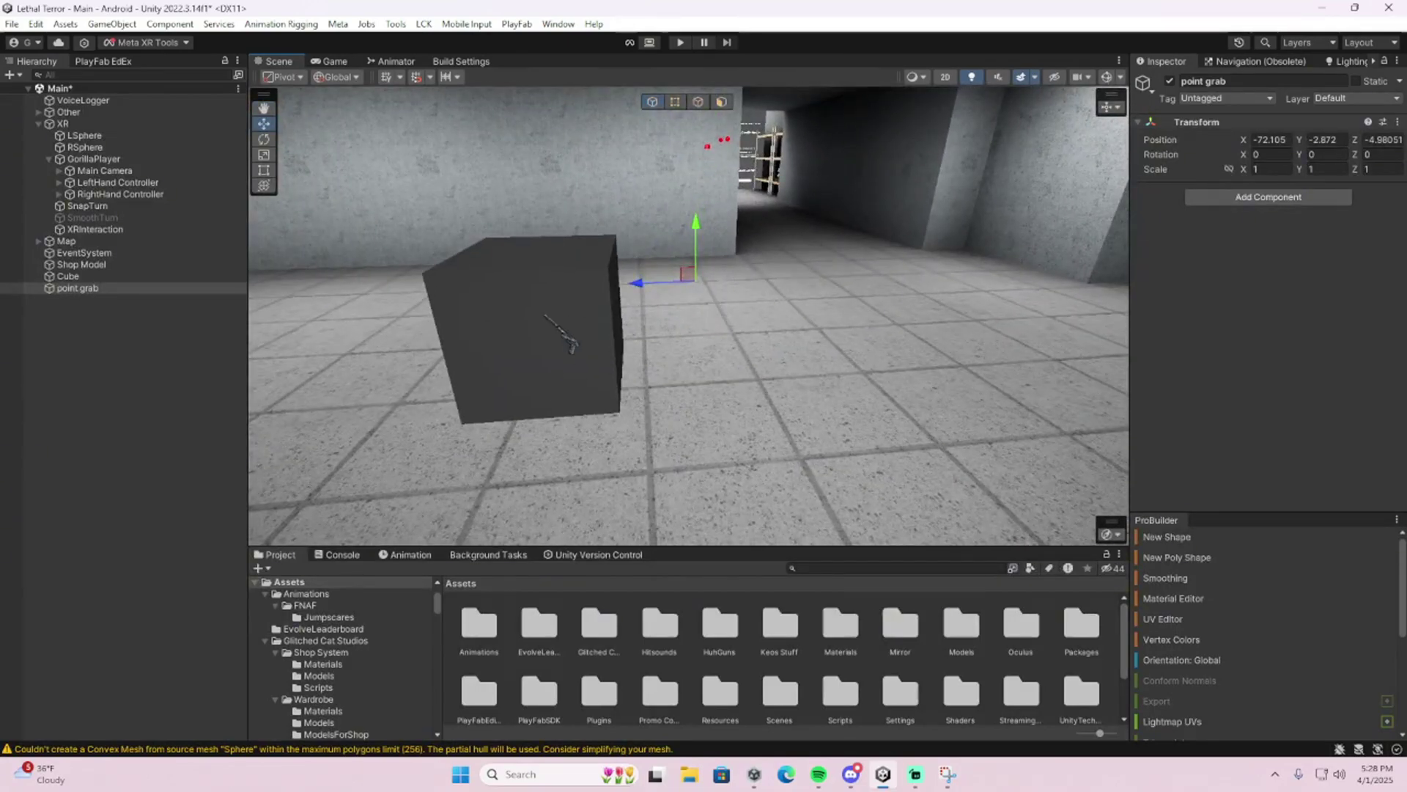
- Assign the point grab object as the Attach Transform of the cube's XR Grab Network Interactable script
left_click(81, 278)
left_click_drag(81, 291, 1235, 489)
left_click_drag(1256, 281, 1271, 270)
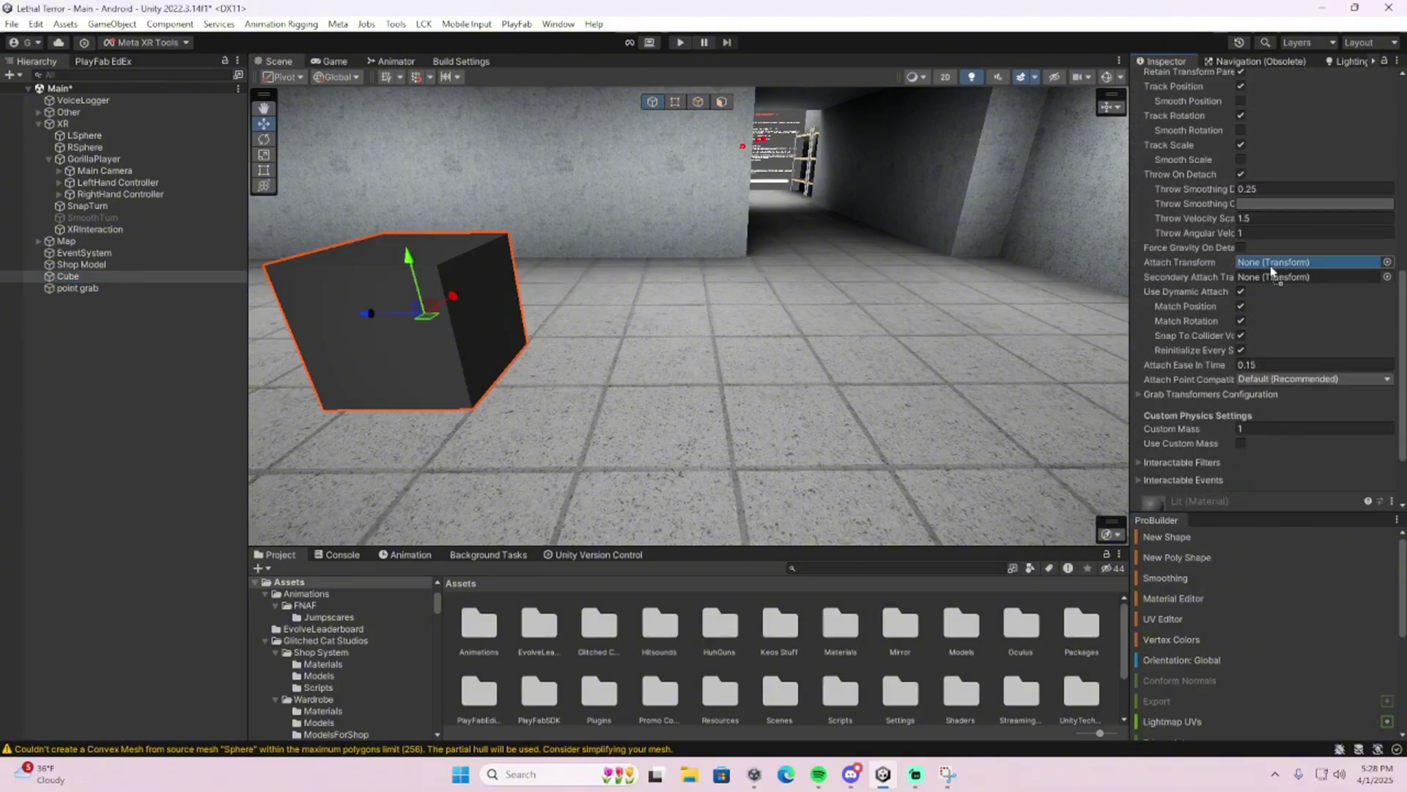
- Reset the cube's Attach Transform to None and delete the point grab object
left_click(1387, 262)
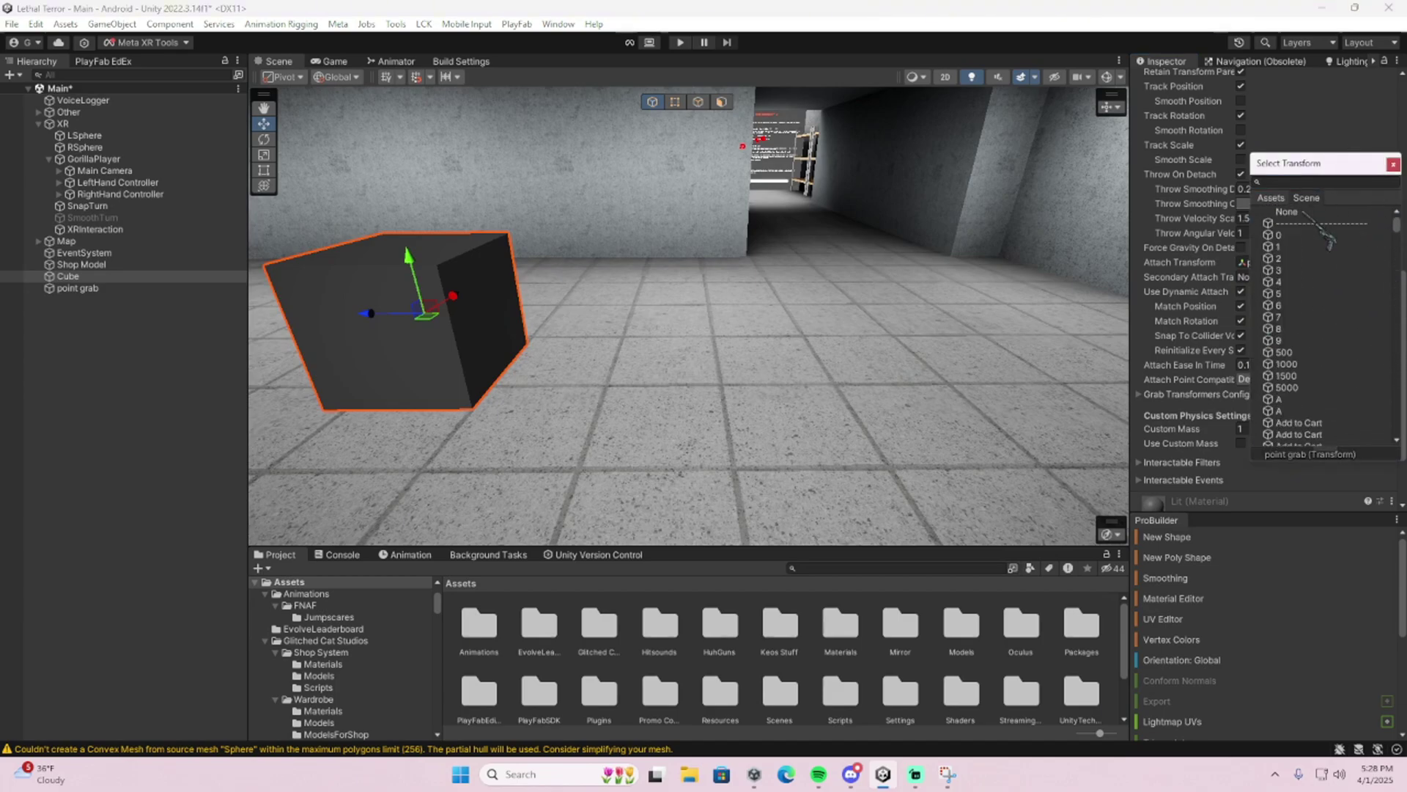
double_click(1303, 212)
left_click(67, 277)
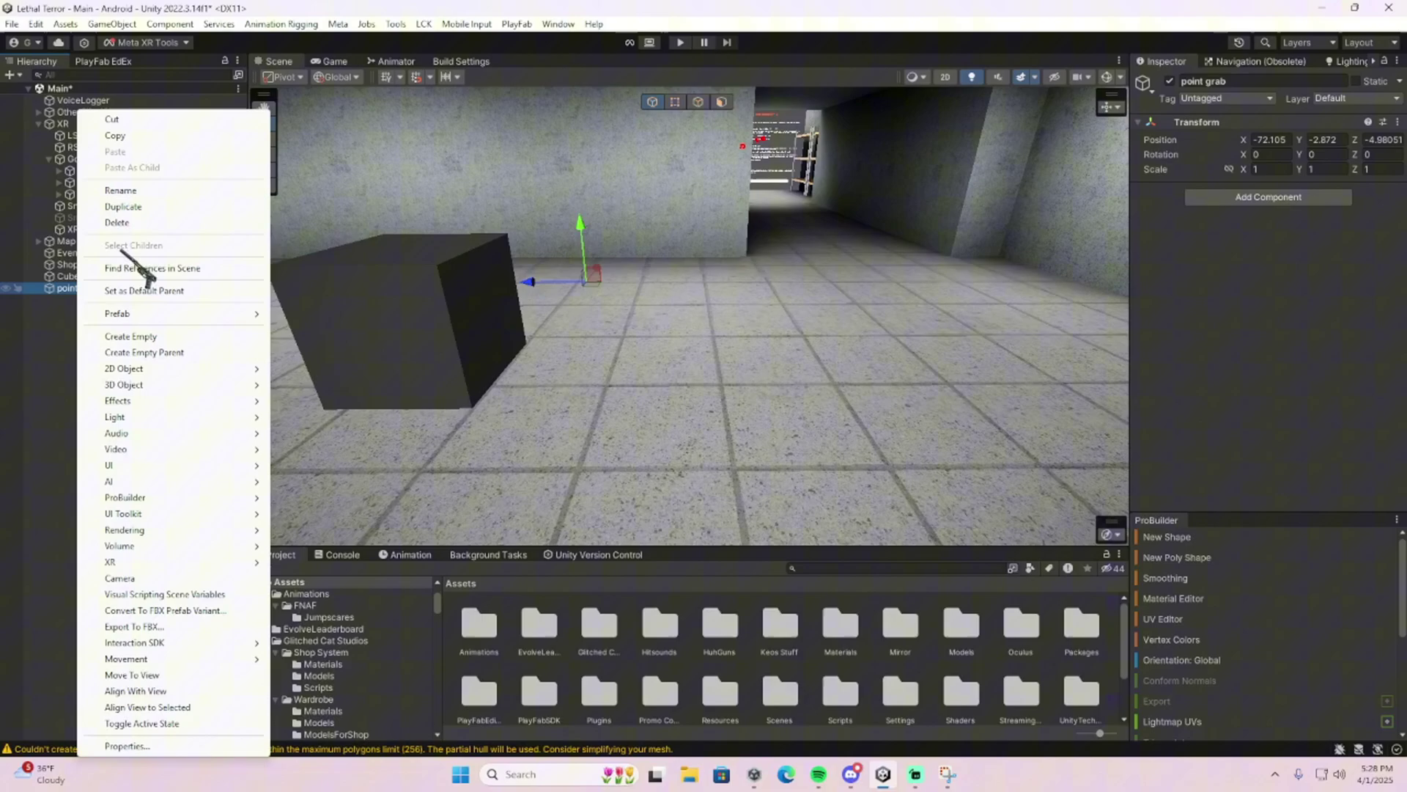
left_click(116, 222)
- Assign the cube's XR Grab Network Interactable as the Grab Interactable of Disable Collider On Grab, and collapse both scripts
left_click(81, 263)
left_click(69, 276)
scroll(1305, 368, "down", 3)
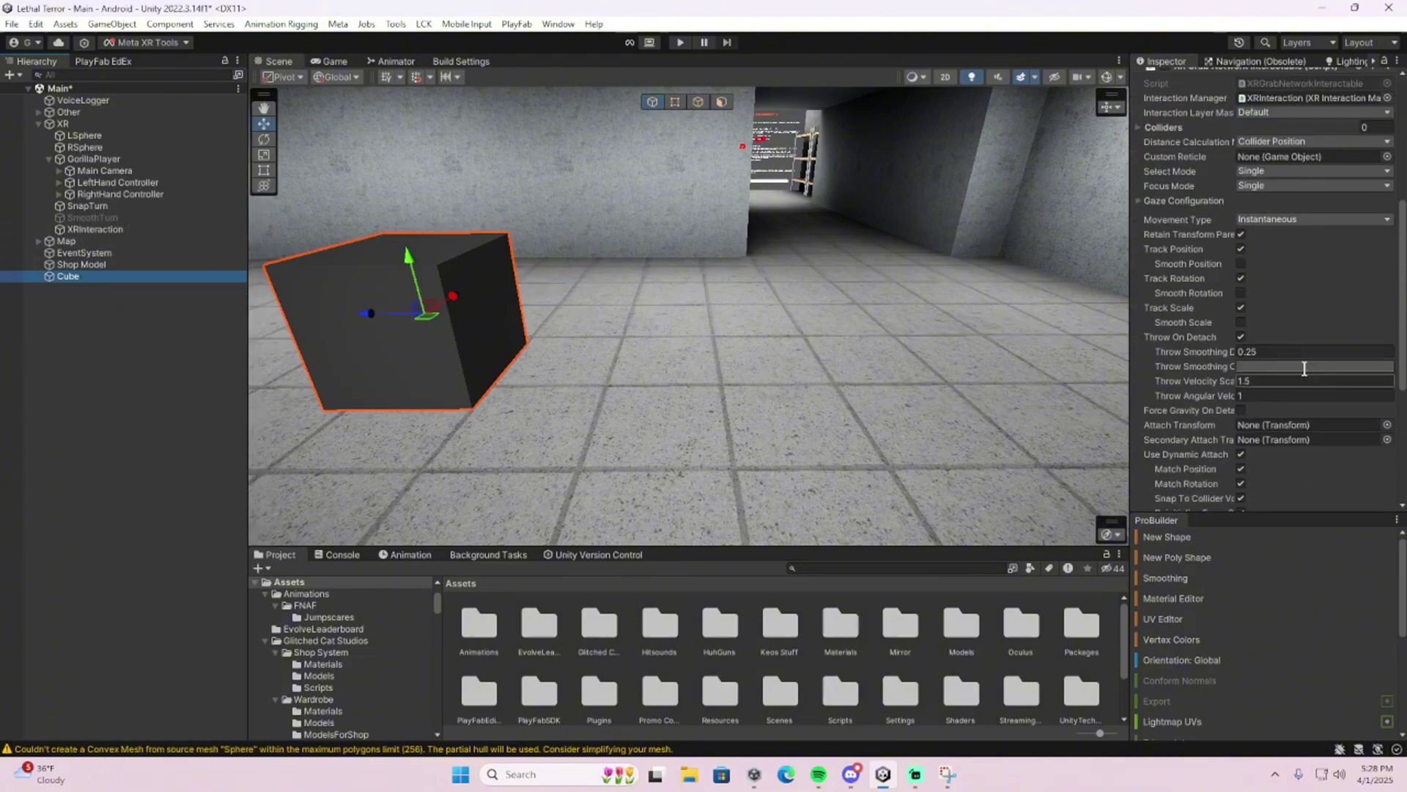
scroll(1312, 372, "down", 5)
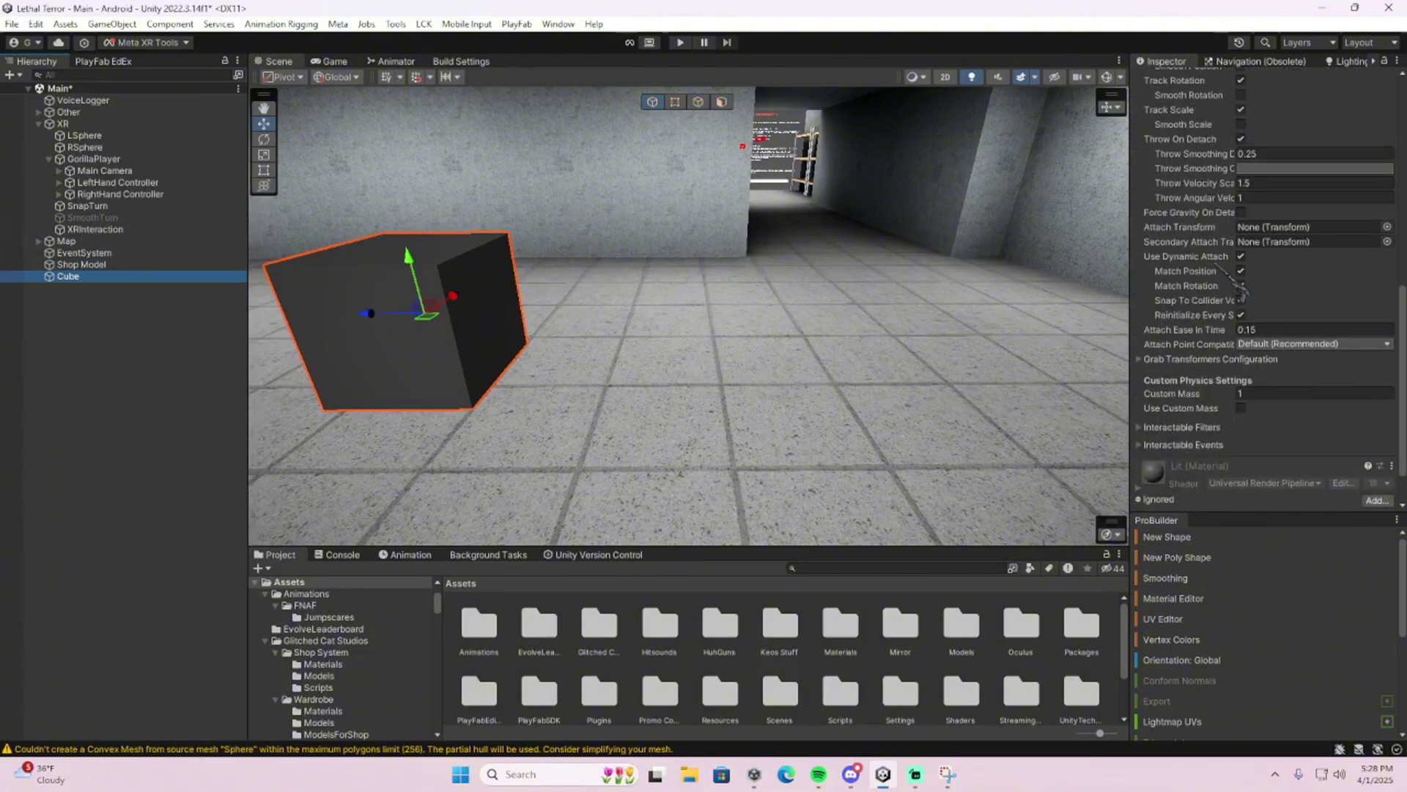
scroll(1272, 477, "up", 10)
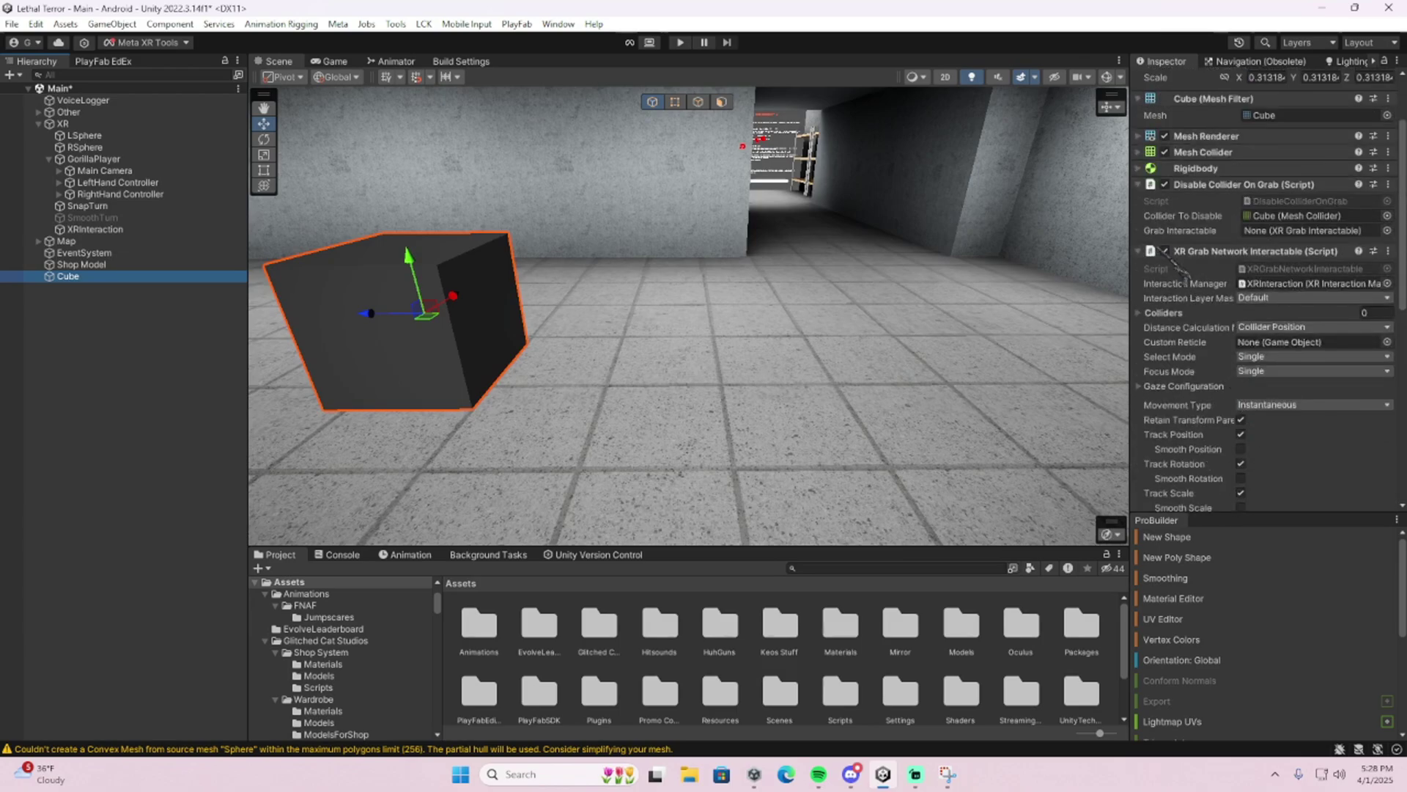
left_click_drag(1206, 255, 1287, 243)
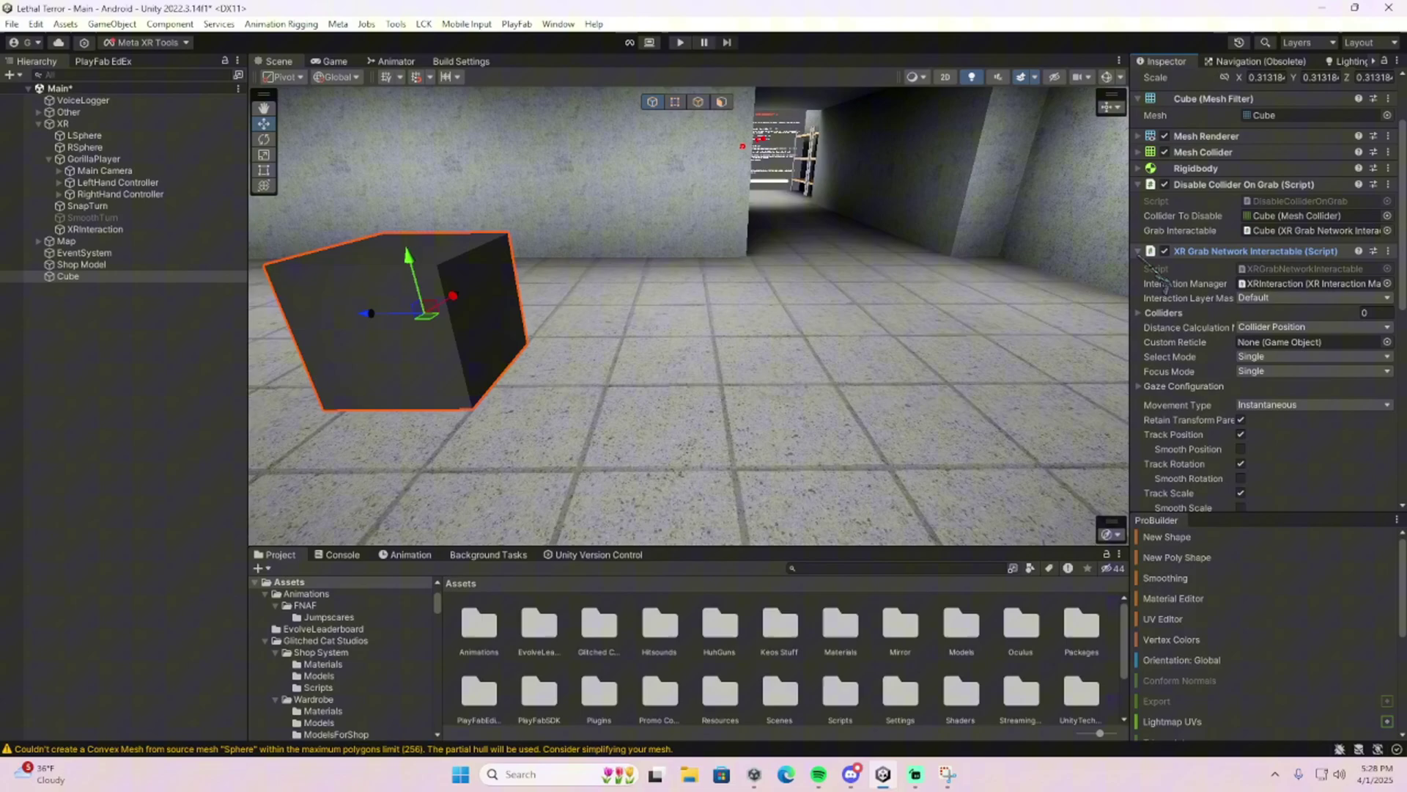
left_click(1290, 252)
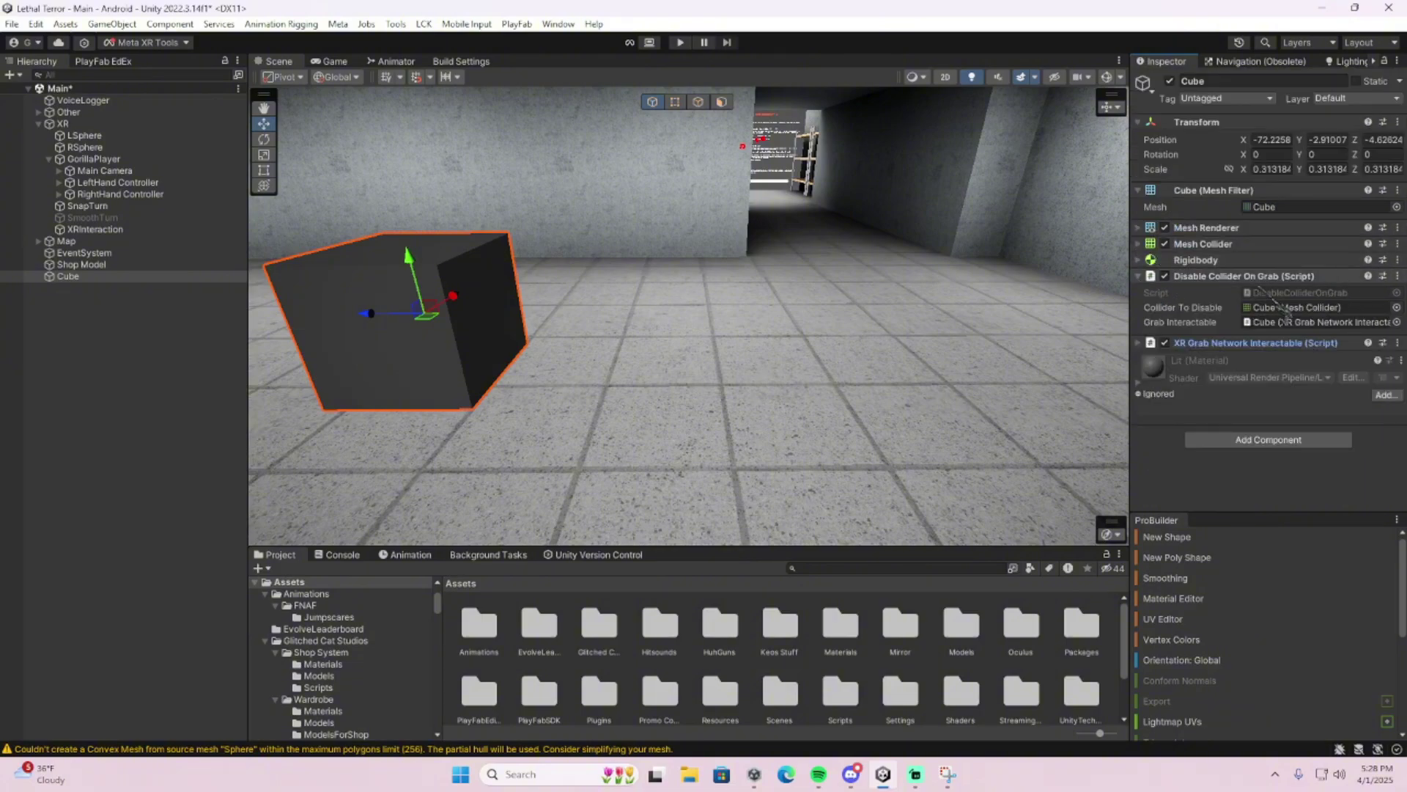
left_click(1218, 276)
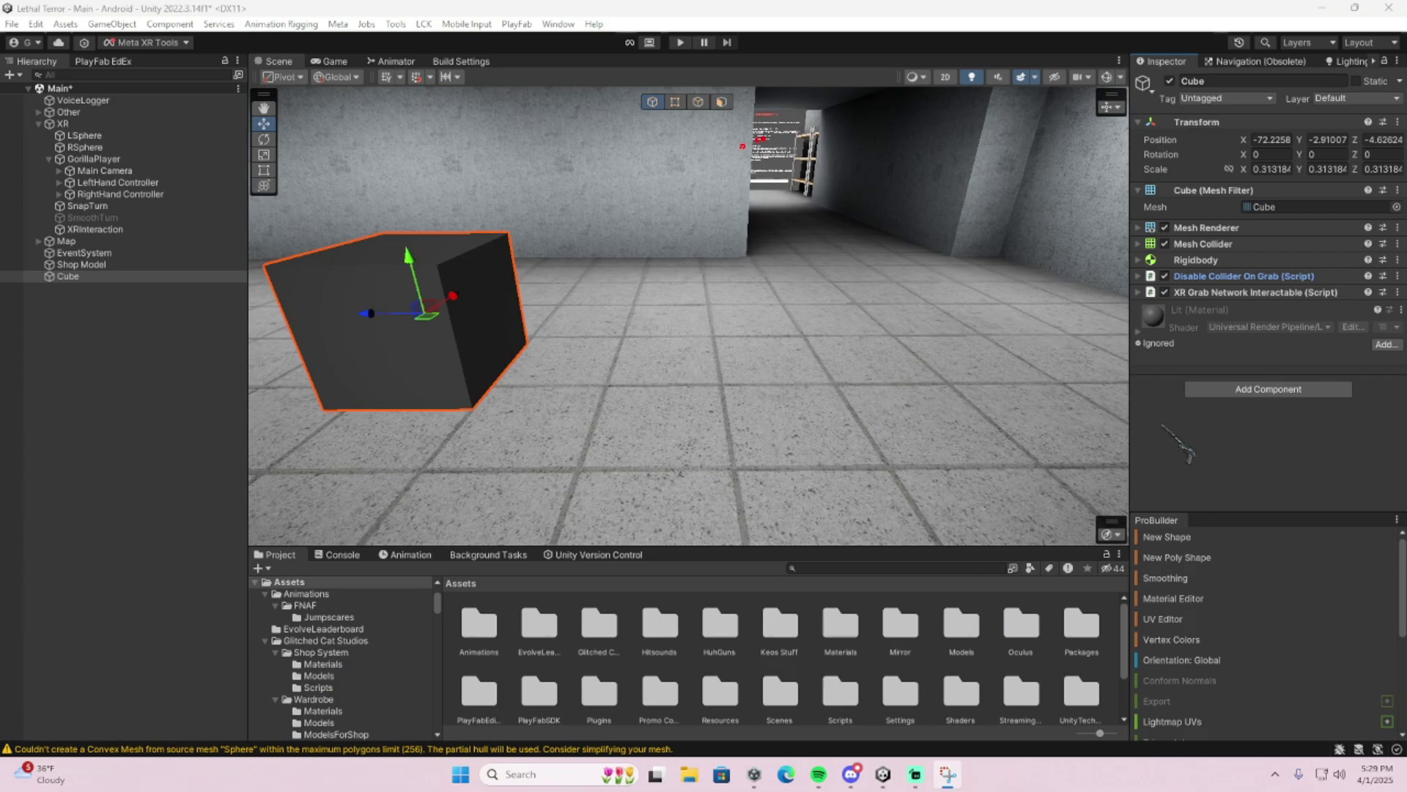
- Add a Photon View component to the cube
left_click(1297, 389)
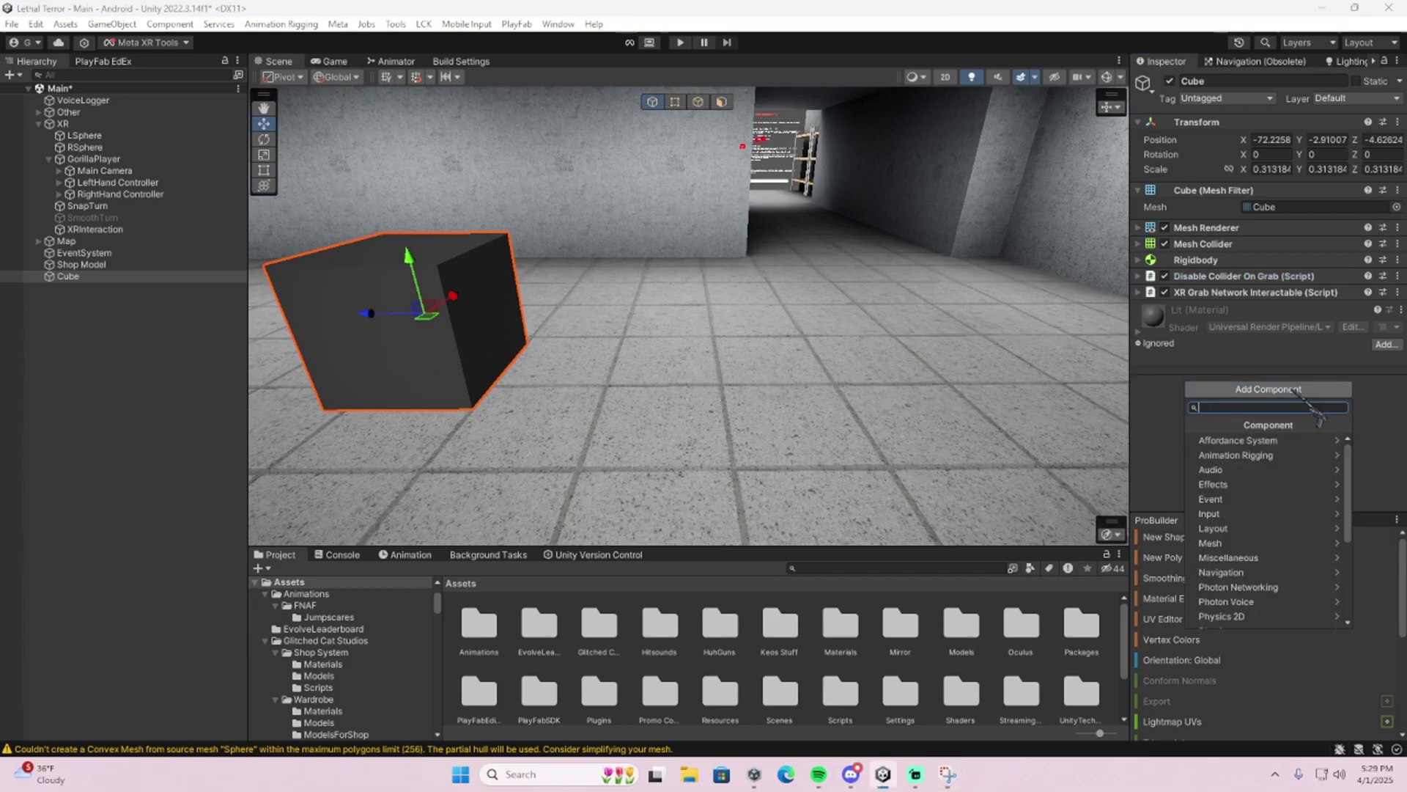
type("photon view")
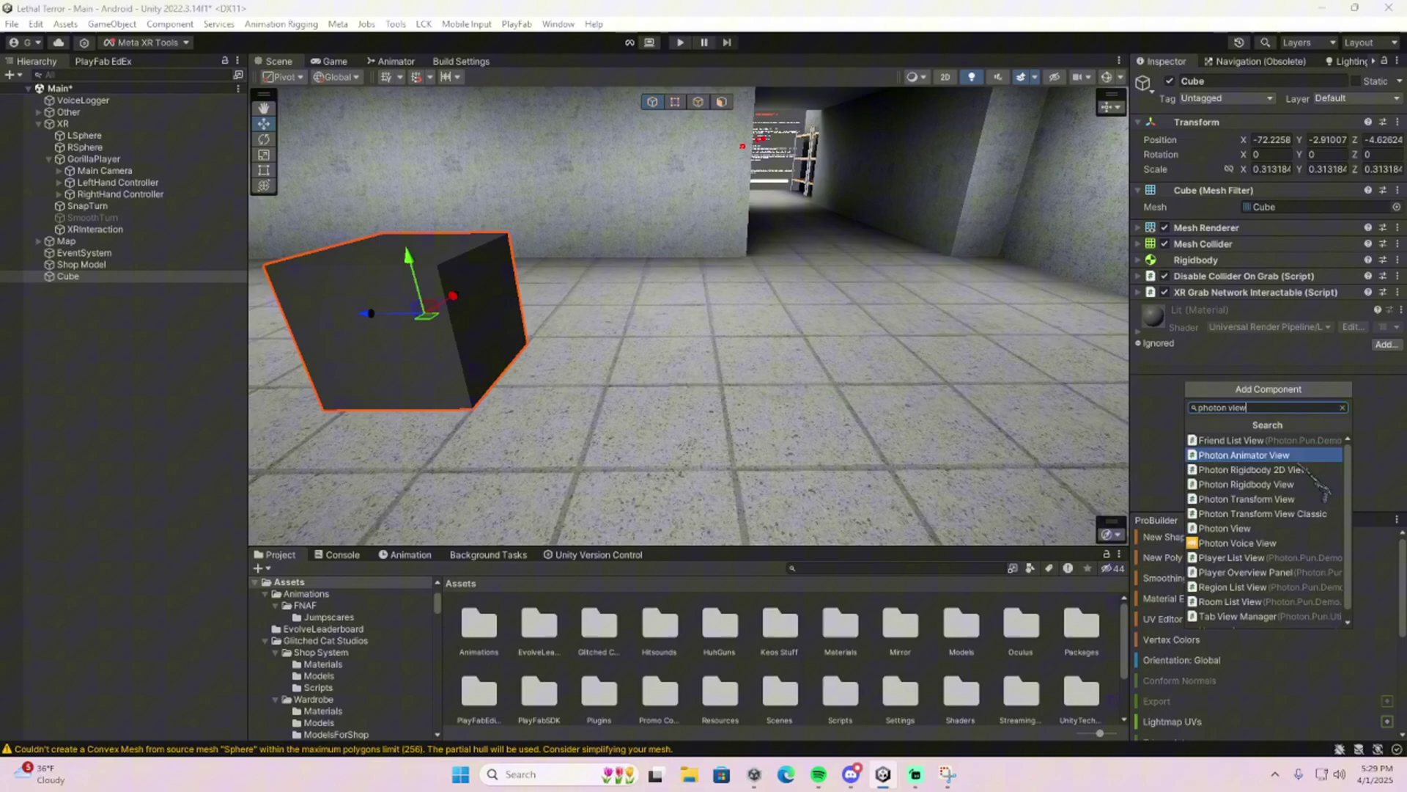
left_click(1249, 529)
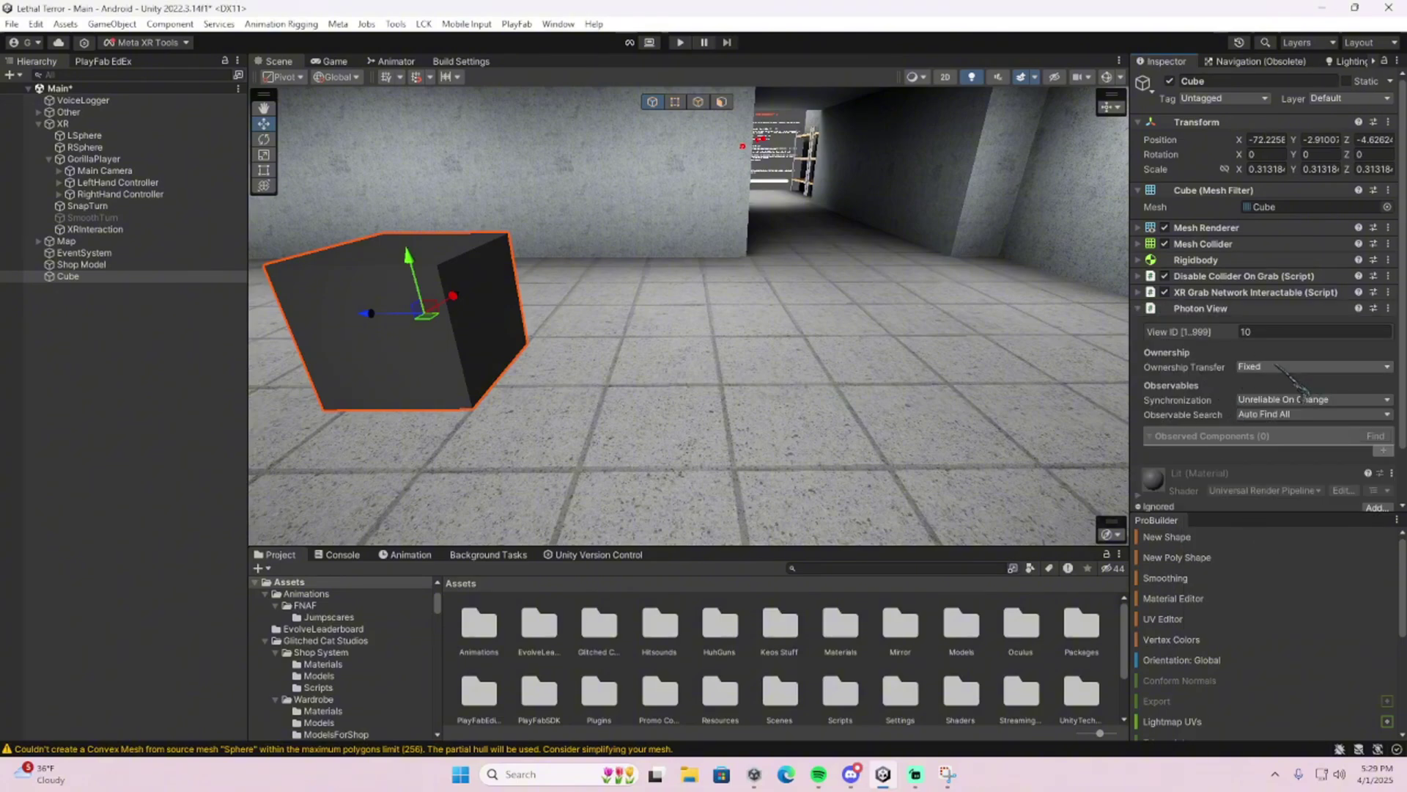
- Set the Photon View's Ownership Transfer to Takeover and its Synchronization to Reliable Delta Compressed
left_click(1312, 367)
left_click(1267, 402)
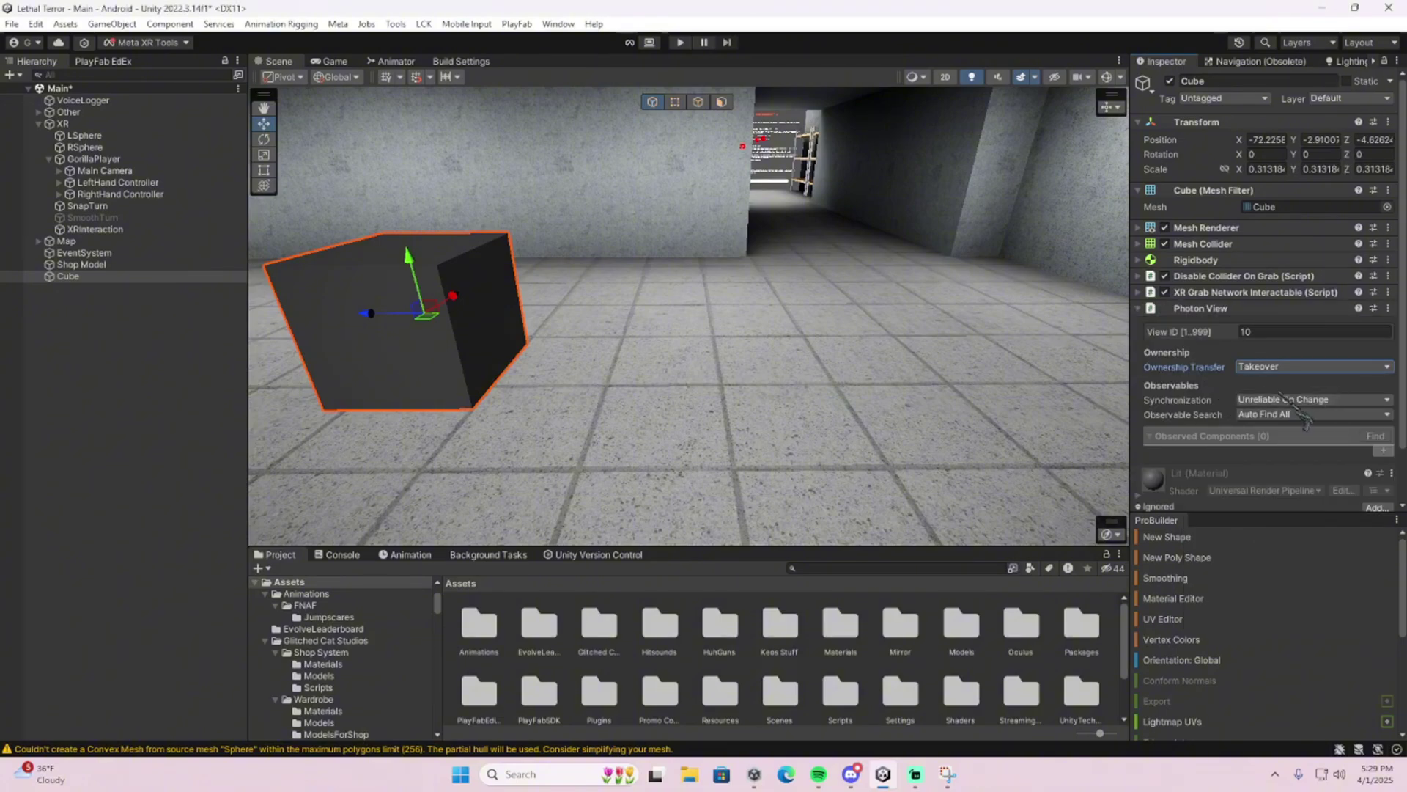
left_click(1312, 400)
left_click(1319, 433)
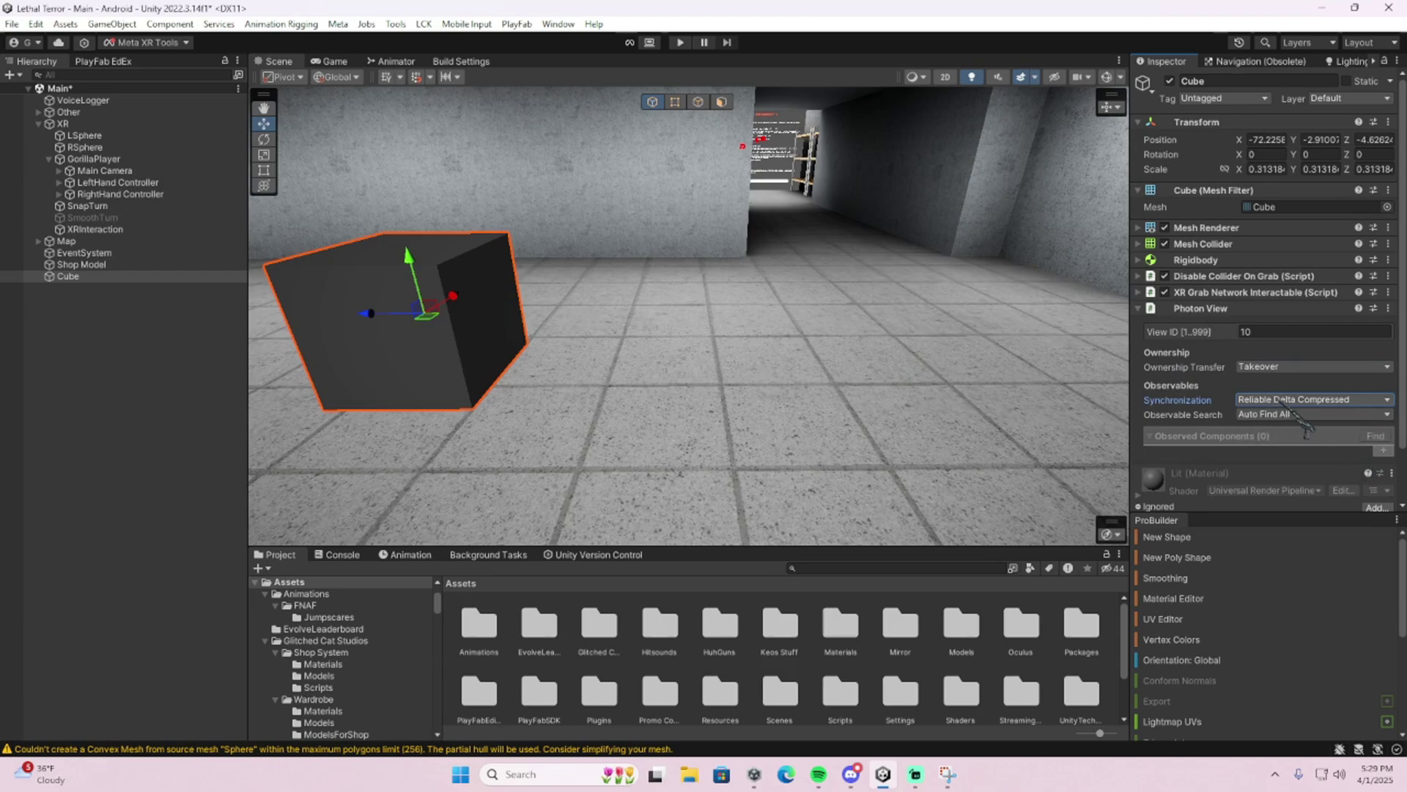
- Add a Photon Rigidbody View component to the cube and turn on Enable teleport for large distances, leaving both Photon components collapsed
left_click(1231, 308)
left_click(1268, 405)
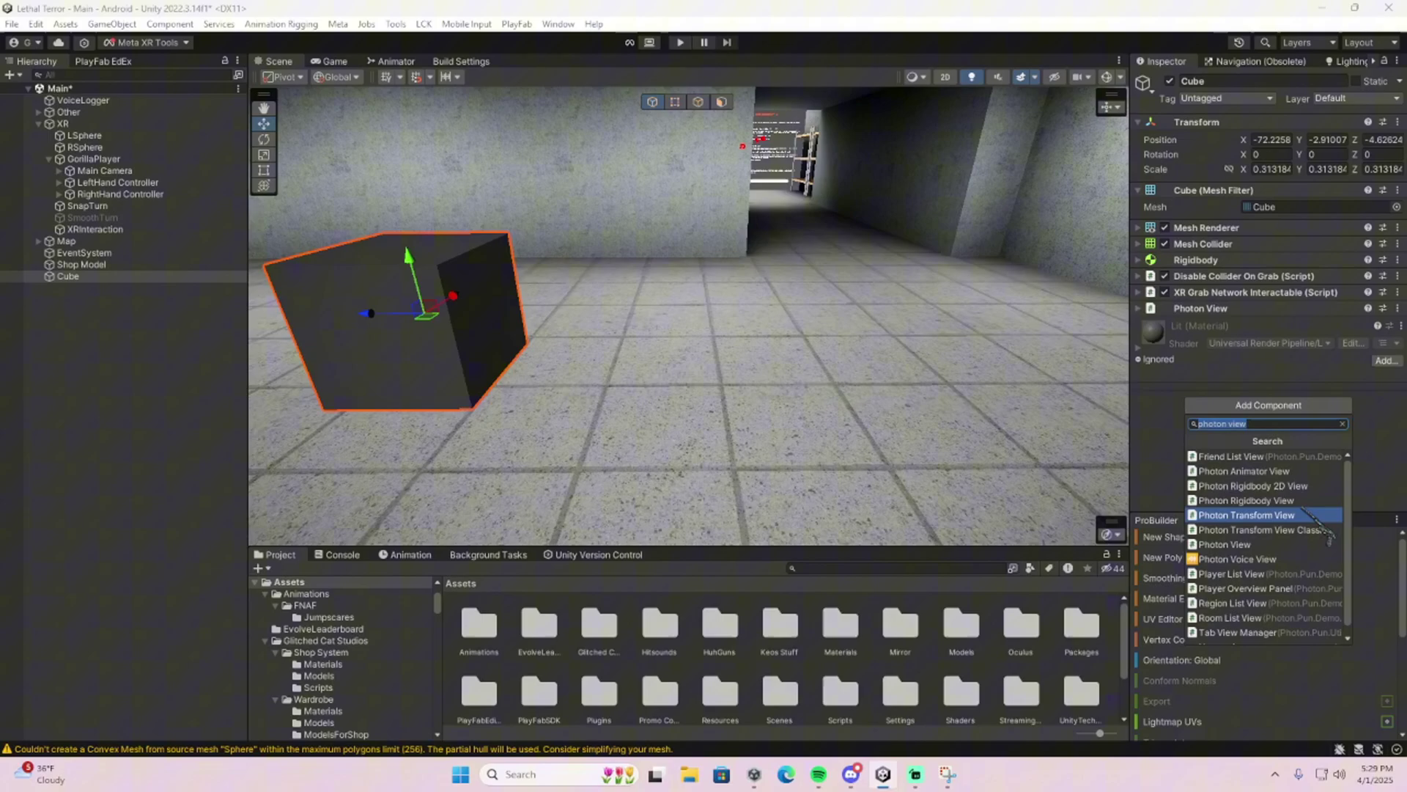
left_click(1305, 501)
left_click(1153, 368)
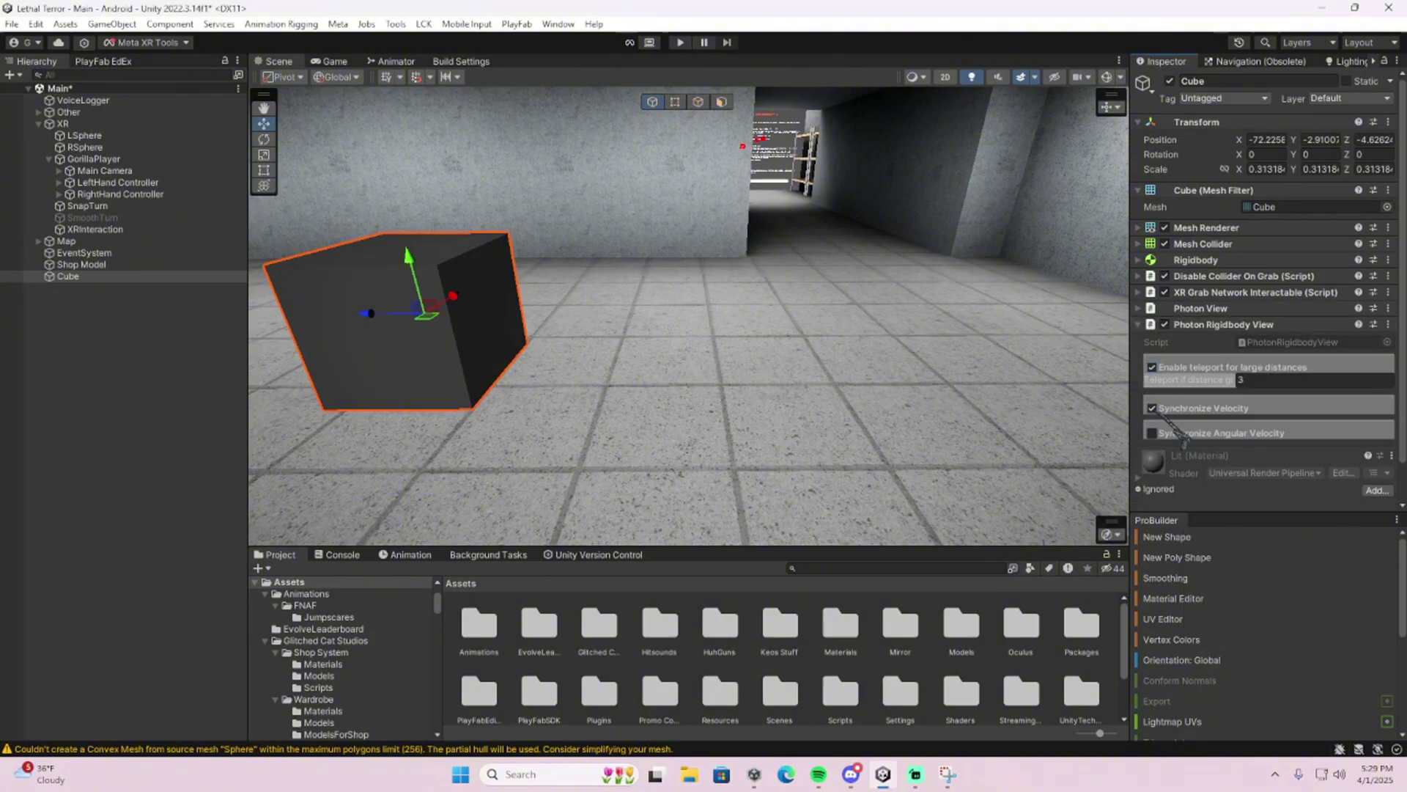
left_click(1206, 325)
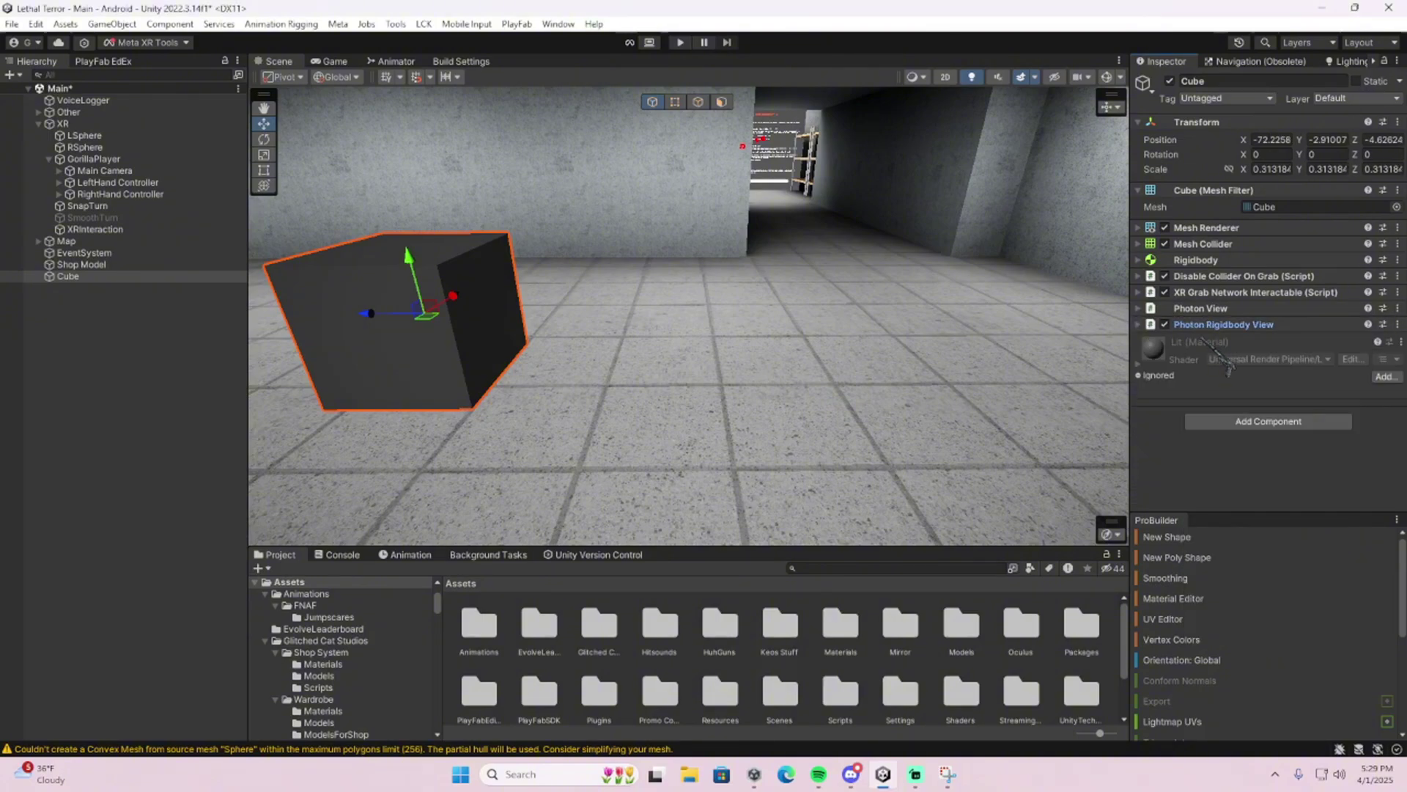
right_click_drag(399, 323, 636, 287)
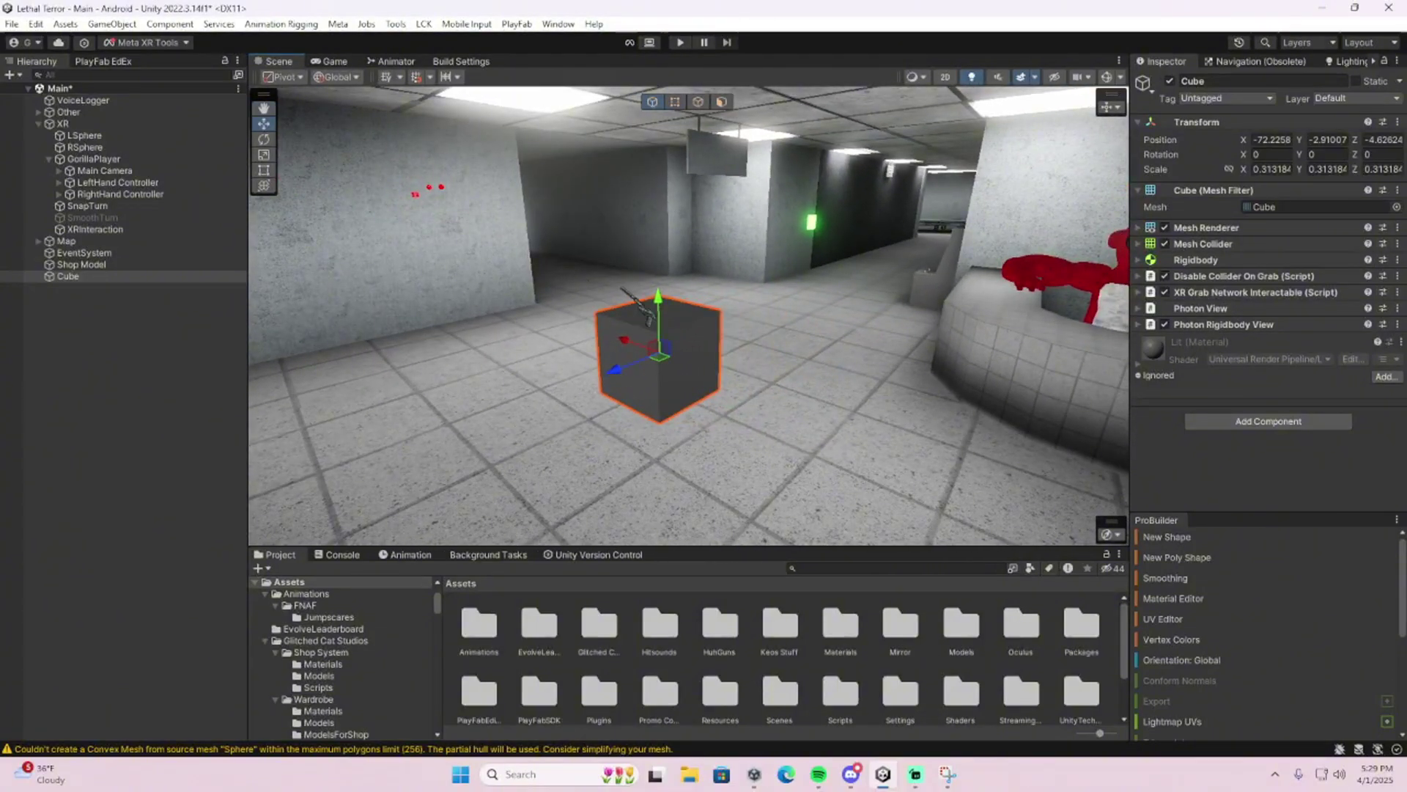
left_click(1202, 292)
left_click(1206, 292)
right_click_drag(703, 344, 641, 367)
right_click_drag(657, 291, 547, 393)
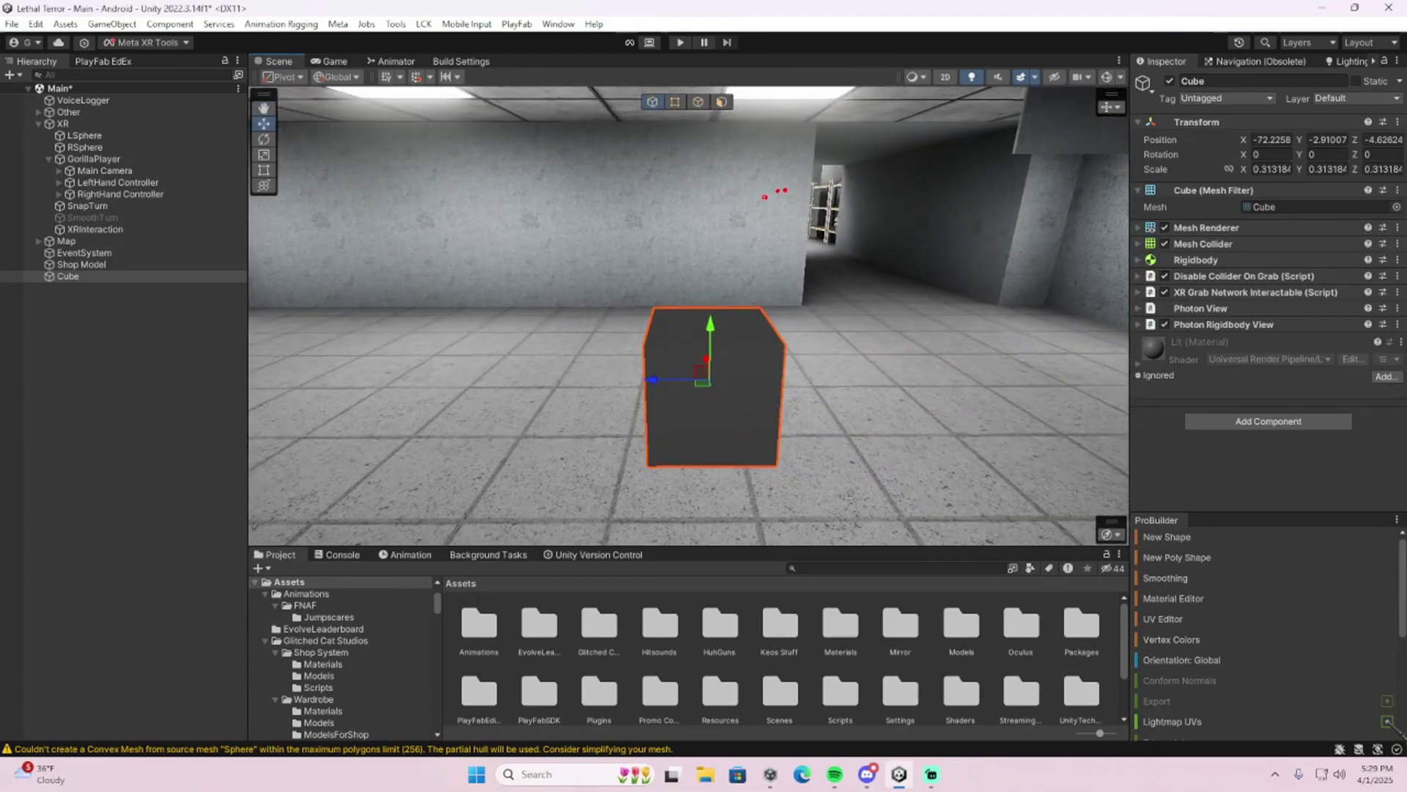
right_click_drag(778, 327, 604, 393)
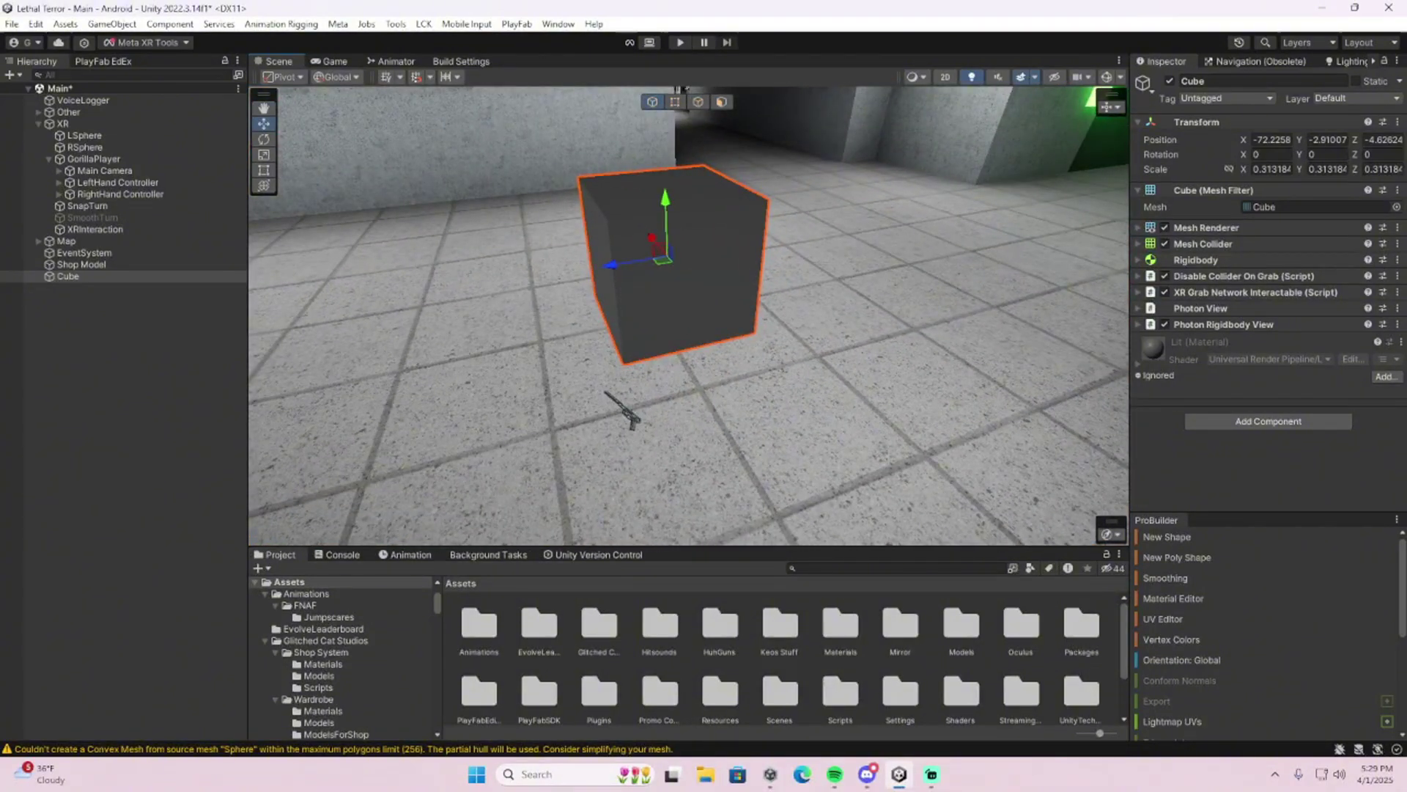